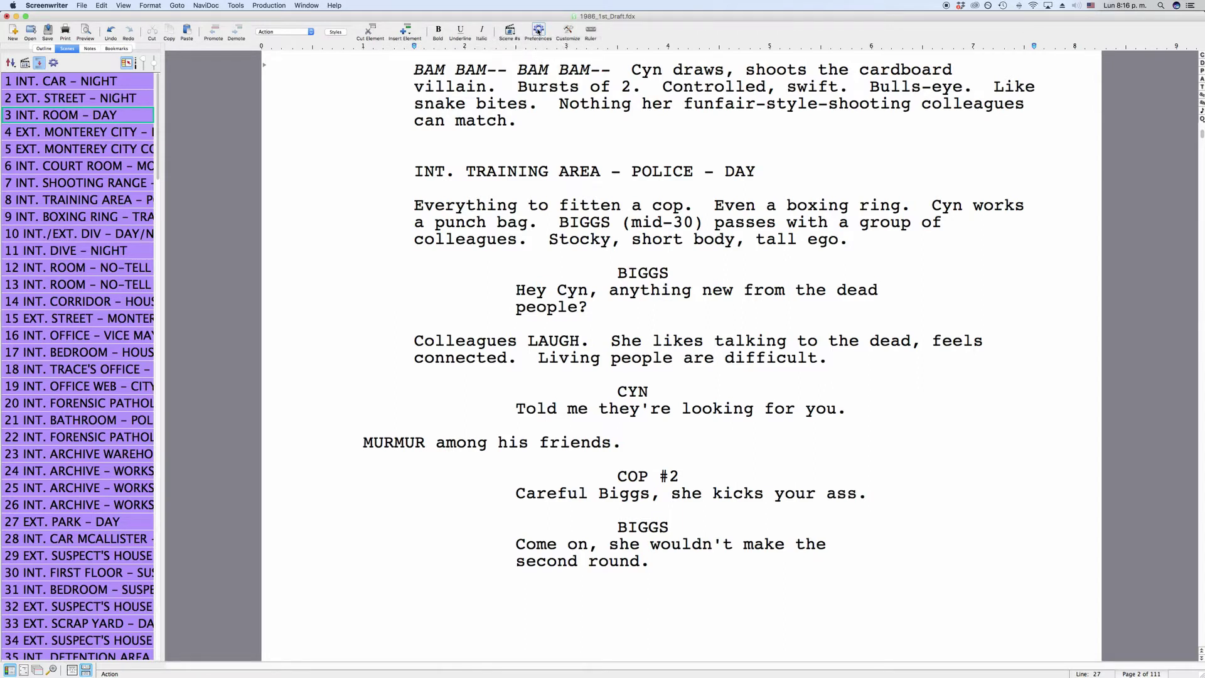
# Step: Edit Keep Insertion Caret Above Window Bottom (set at 6 lines) in Preferences and confirm with OK
pyautogui.click(538, 32)
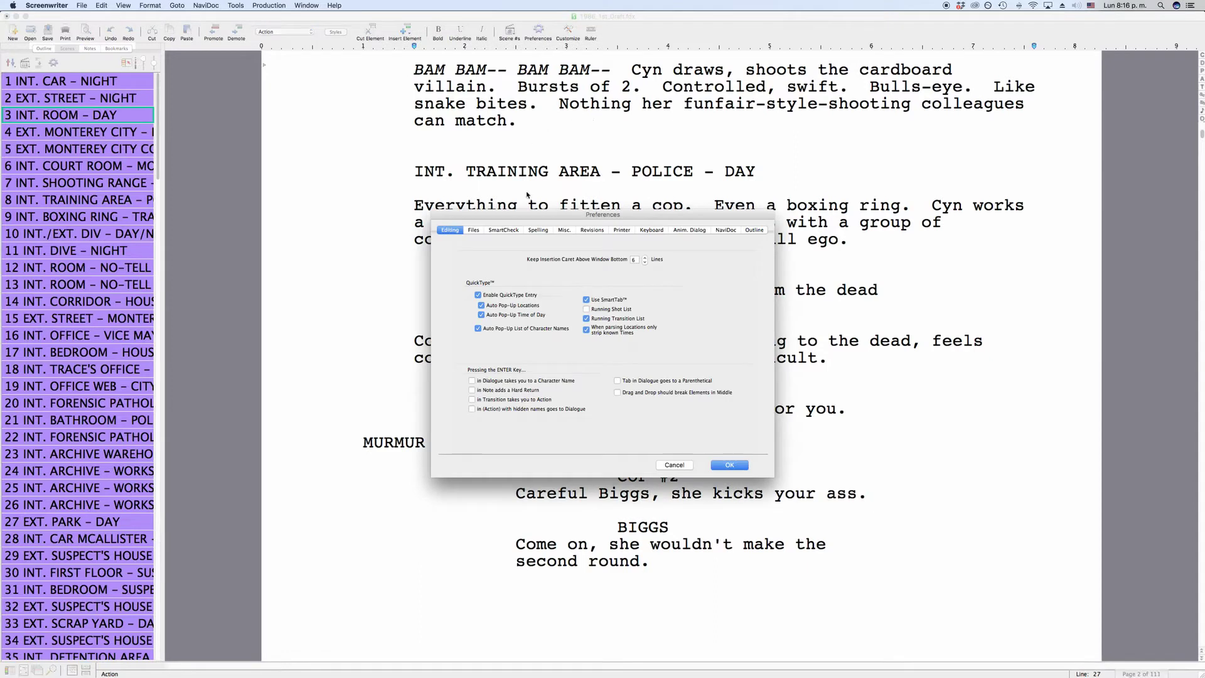
pyautogui.moveTo(634, 217); pyautogui.dragTo(630, 165)
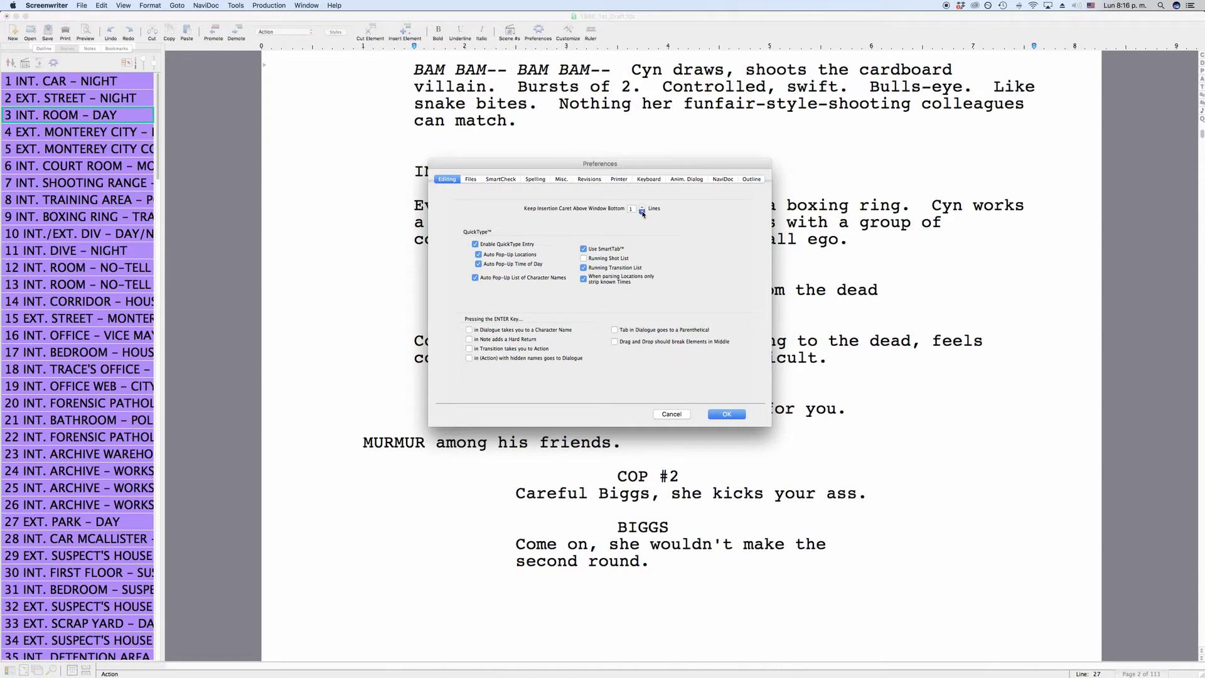
pyautogui.click(710, 415)
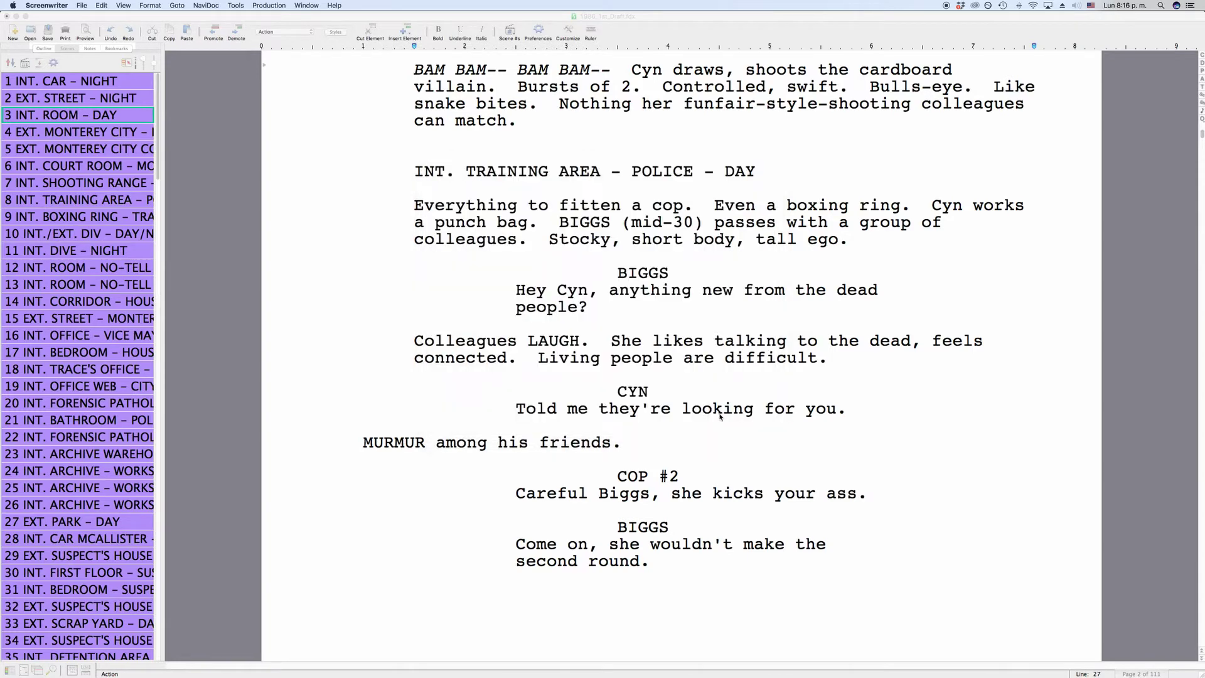
# Step: After 'MURMUR among his friends.', add a new action line of random test text starting 'lakdfja dflk aldfjk'
pyautogui.click(633, 444)
pyautogui.scroll(3, 640, 433)
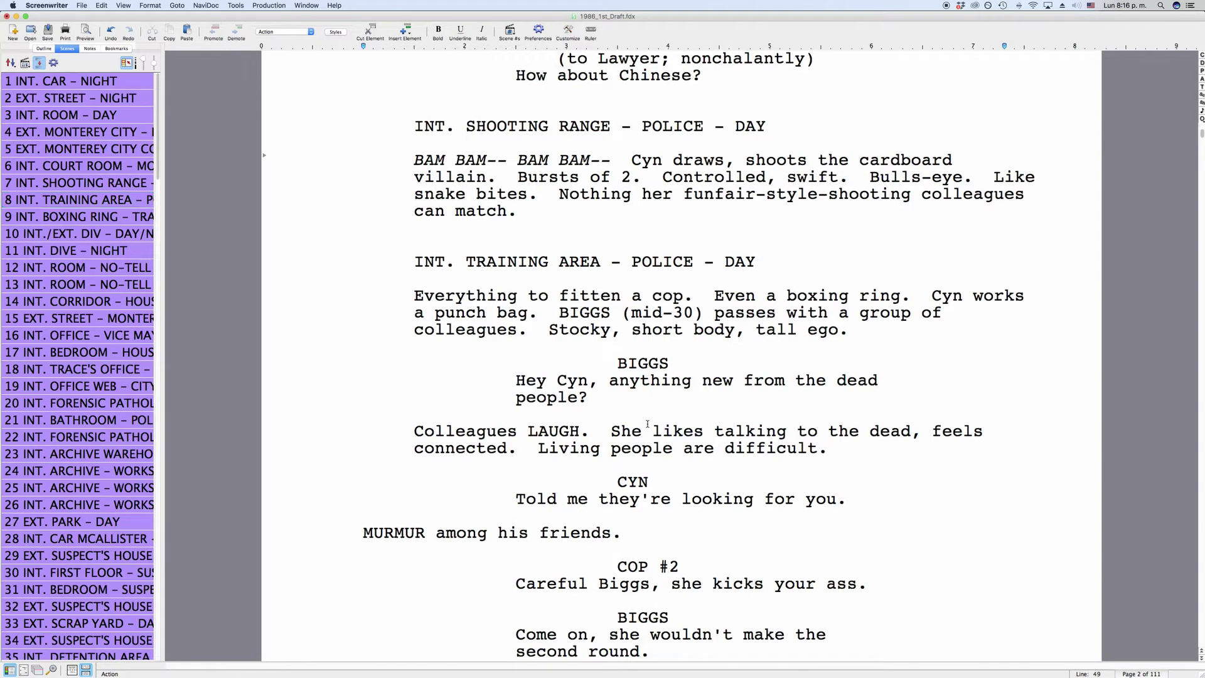
pyautogui.press('Return')
pyautogui.write('lakdfja dflk aldfjk l;a')
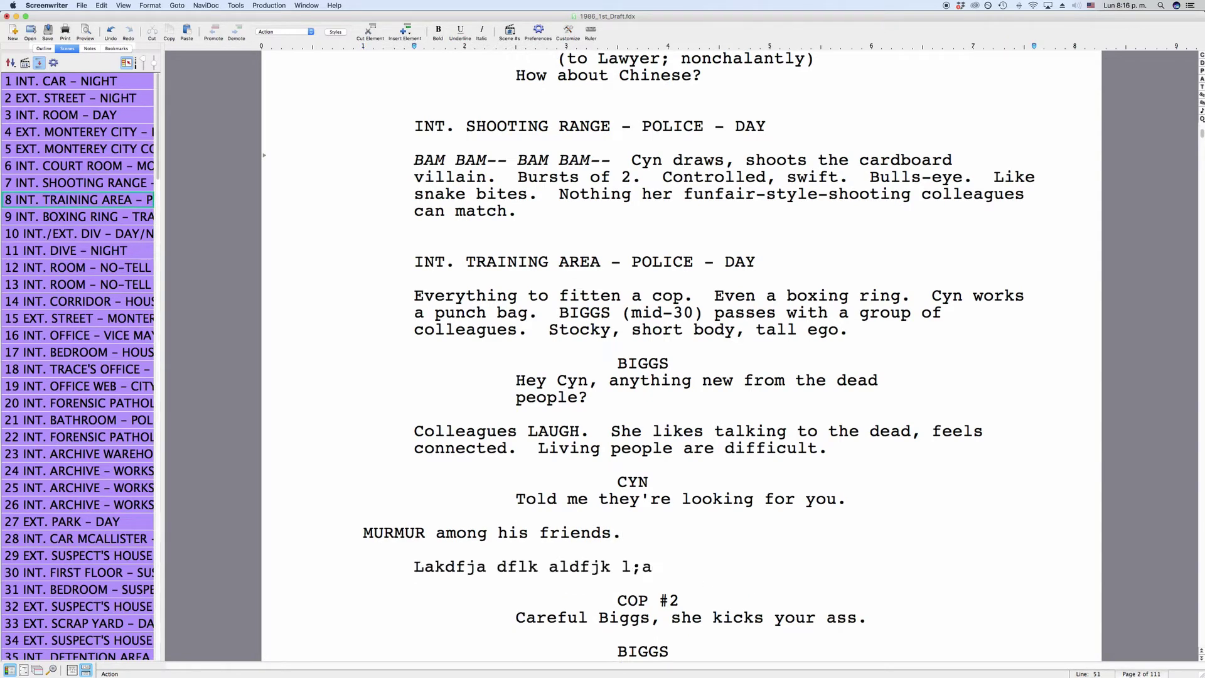
pyautogui.write('n dfljka deja dal;ask dal;ja fl;j aslfj so;fj a;ldfj la;Jef l;an dflja sflj flu all;kJ all;f Jason;fj al;fj of;j al;')
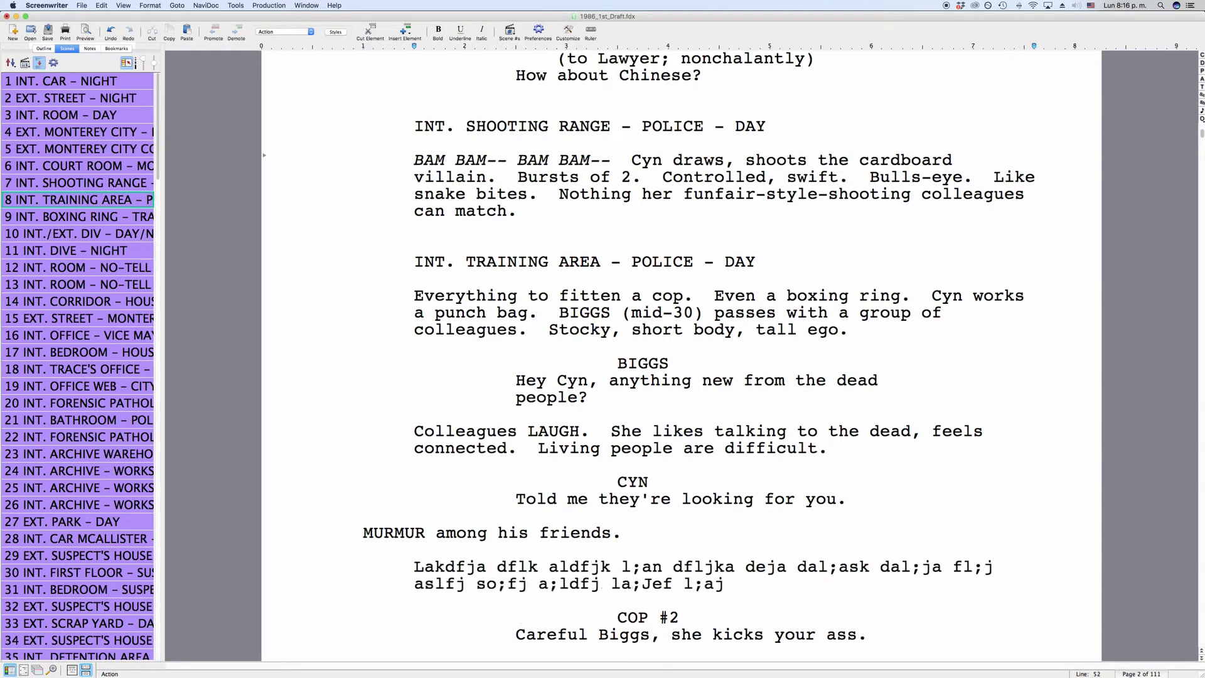
pyautogui.write('f talk;fj dal;kJ')
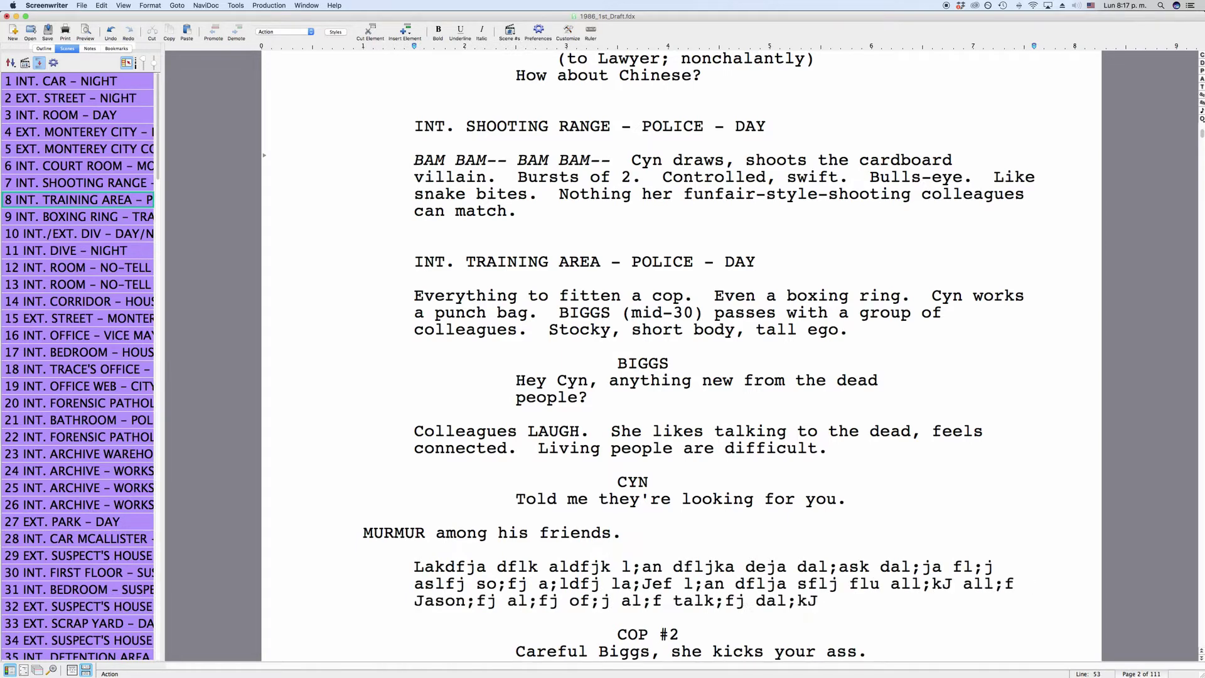
pyautogui.write(' all;fj all;fj deal;fj all;fj say;fj als;fj als;f alsfj all;fj ldajf')
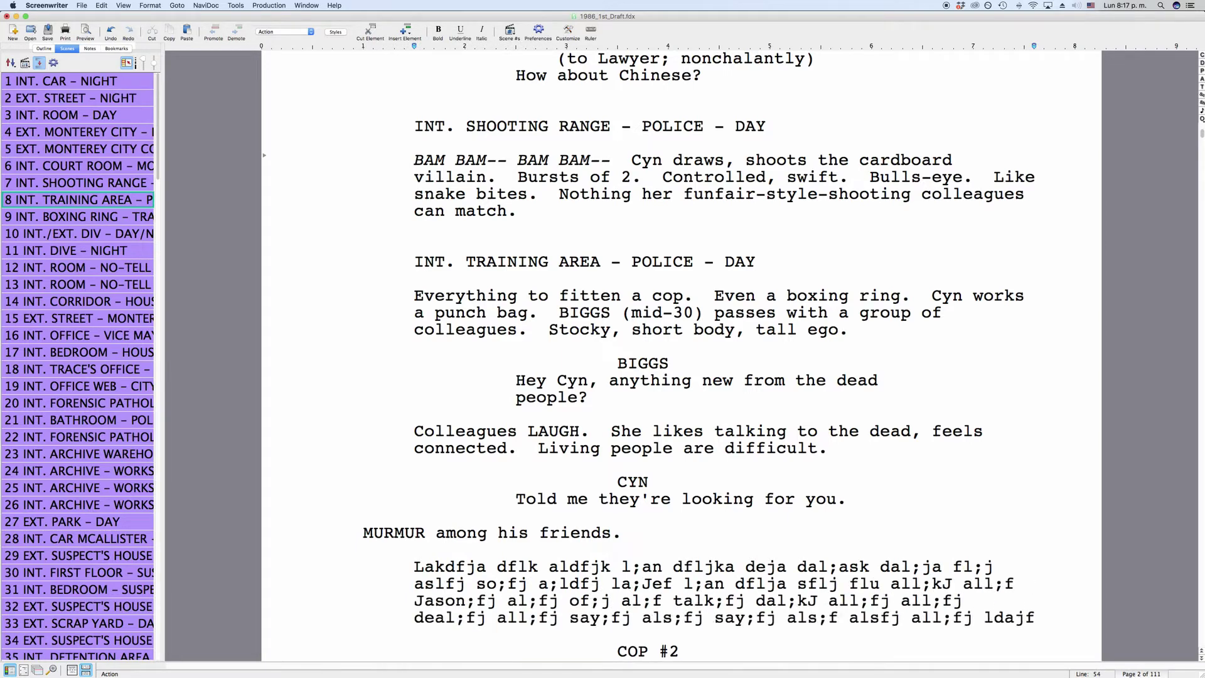
pyautogui.write(' la;sjfd las;if als;dfj all;f jlsda;fj deal;fj sad;fj say;dfj all;fj al;sf als; fad;lsjf alskjf l;as ddl;ask fed;Lisa dal;')
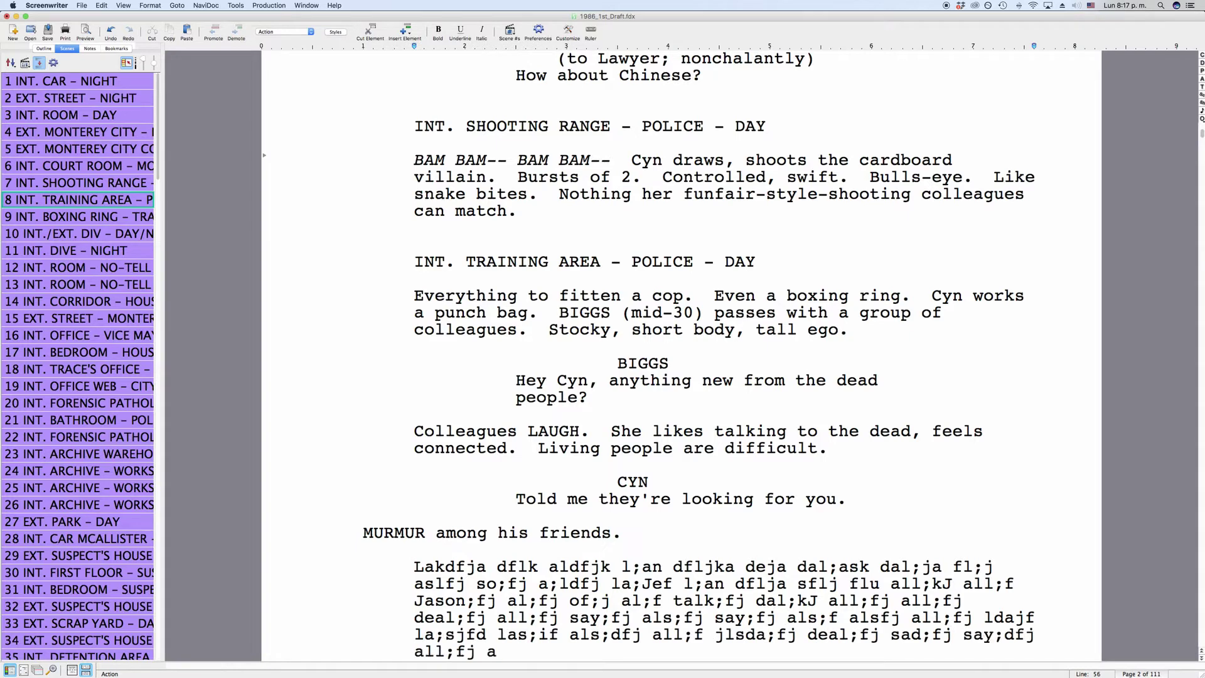
pyautogui.write(' jail;fdj all;f dasf')
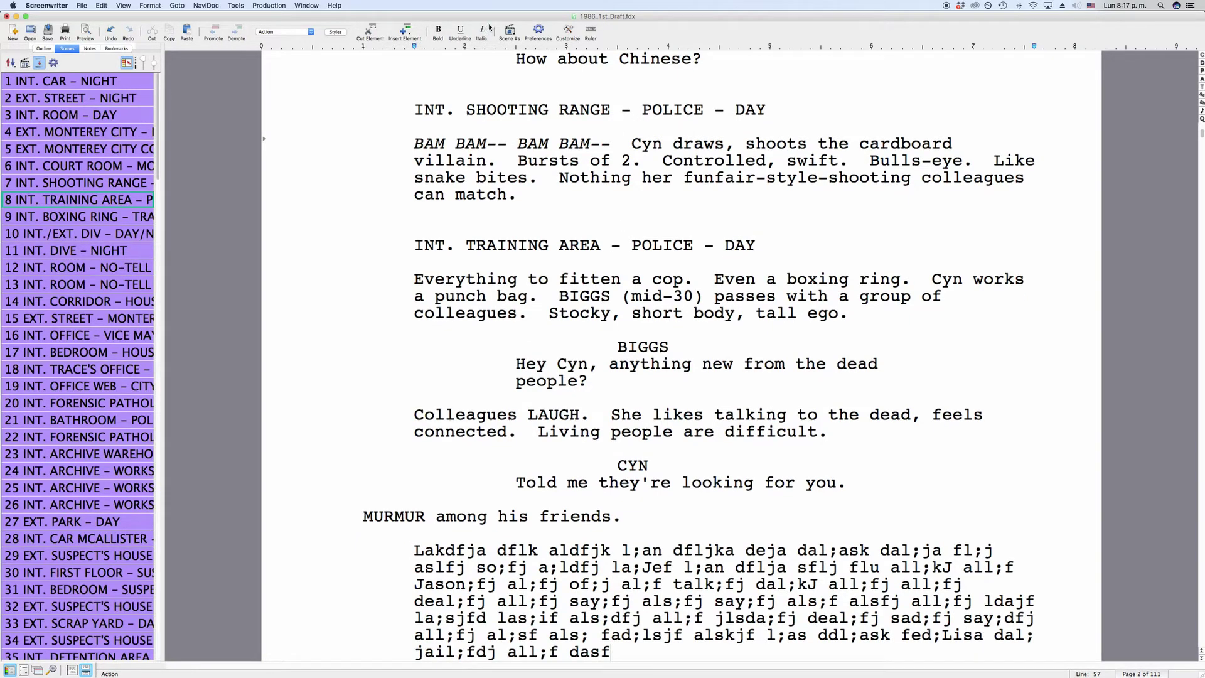
# Step: Open and confirm Preferences, then append 'lkj lajksdf al sdfds f' to the test action paragraph
pyautogui.click(537, 32)
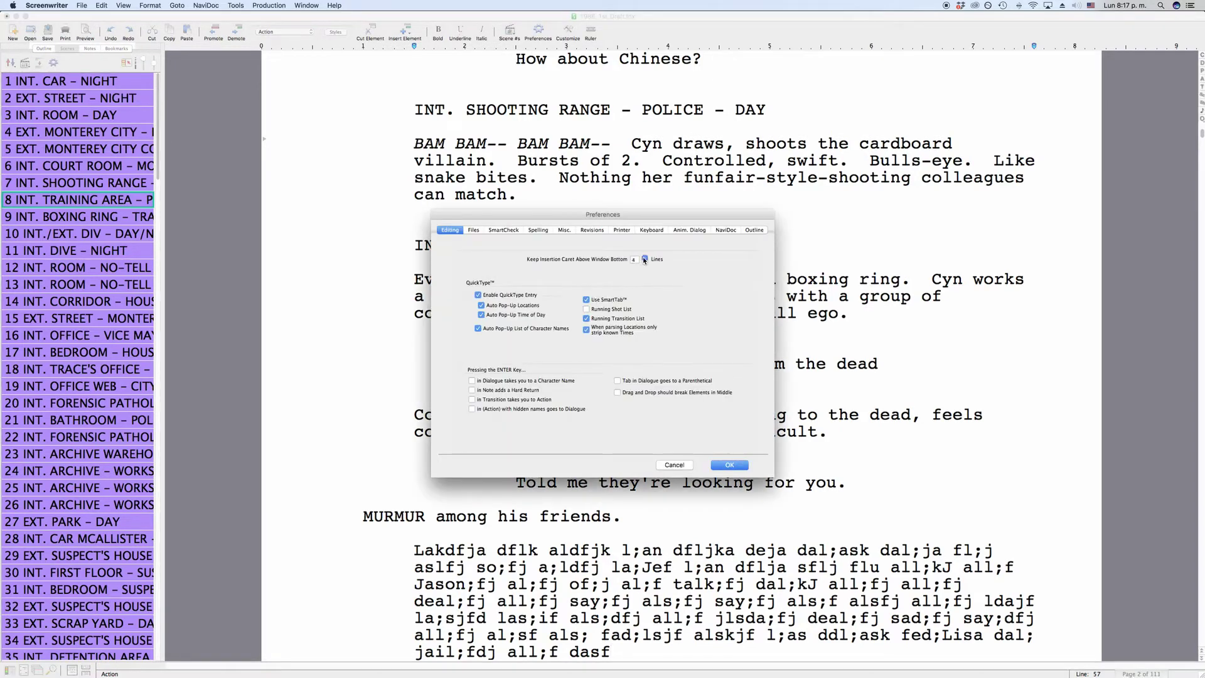
pyautogui.click(738, 468)
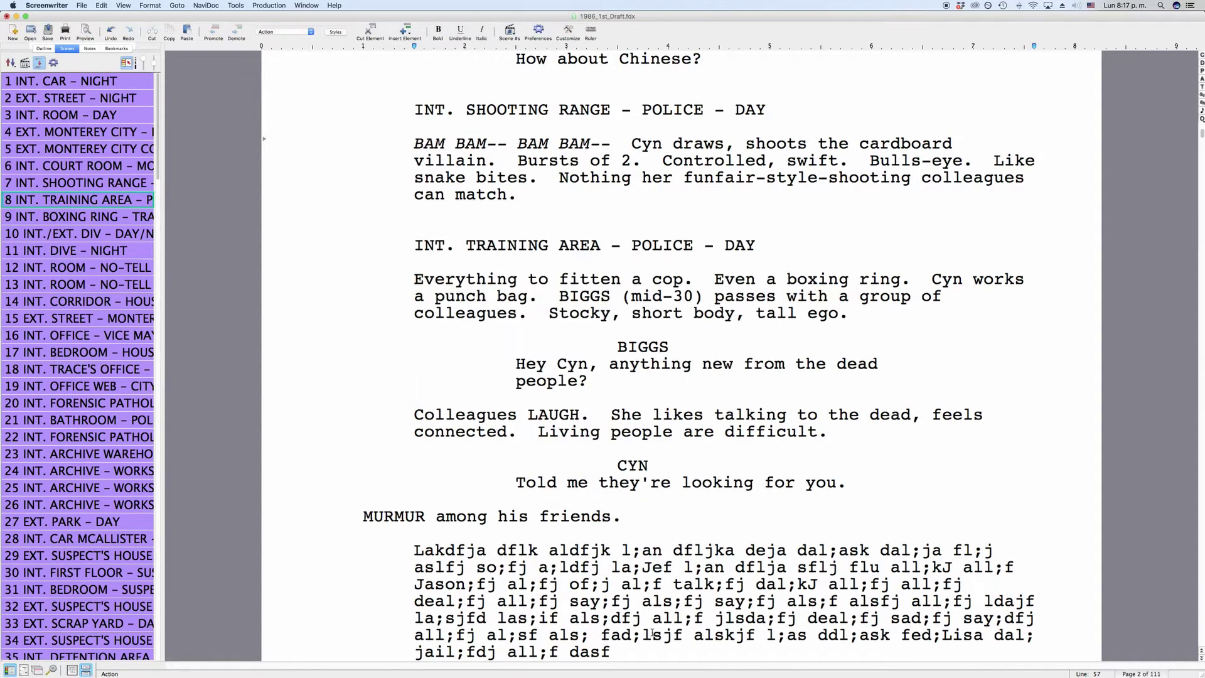
pyautogui.write('lkj lajksdf al sdfds f')
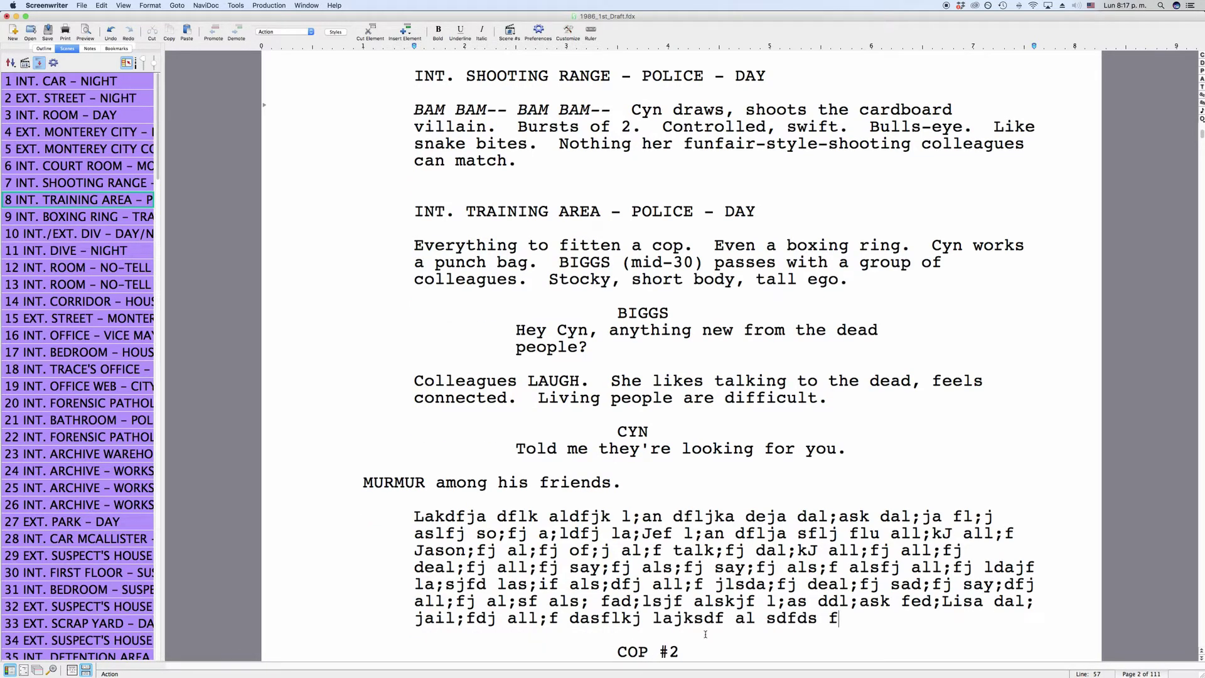
# Step: Return the caret to the end of the test paragraph and reopen Preferences
pyautogui.tripleClick(756, 642)
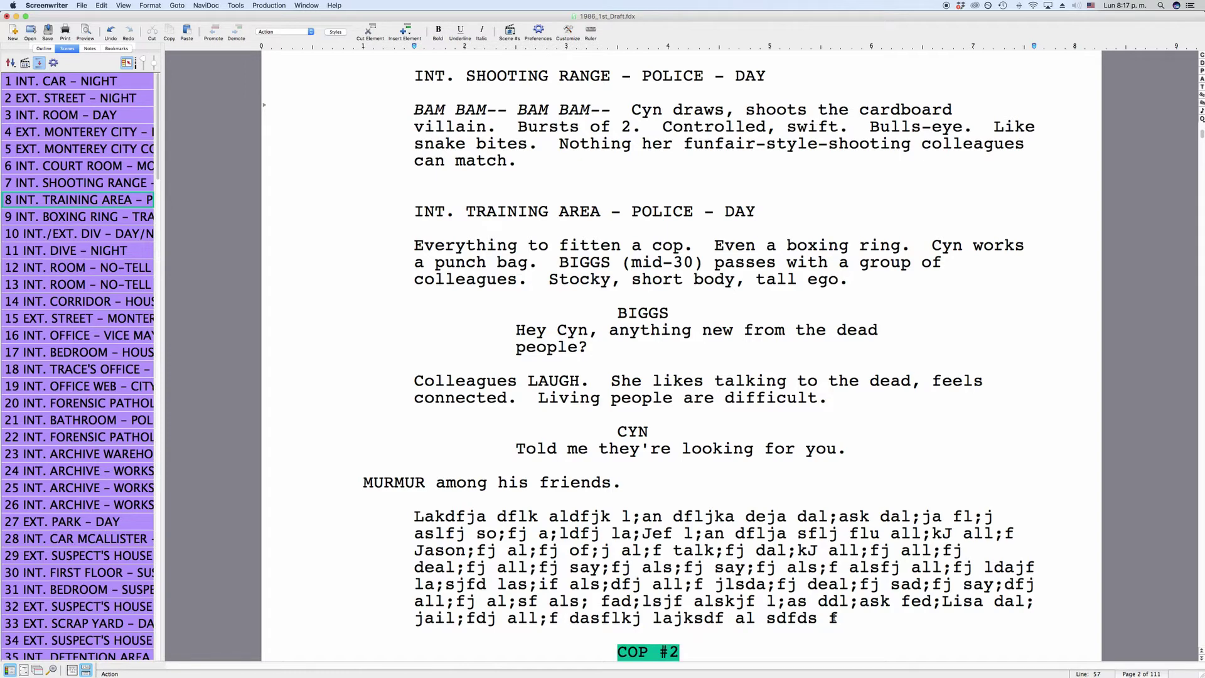
pyautogui.click(835, 618)
pyautogui.click(549, 24)
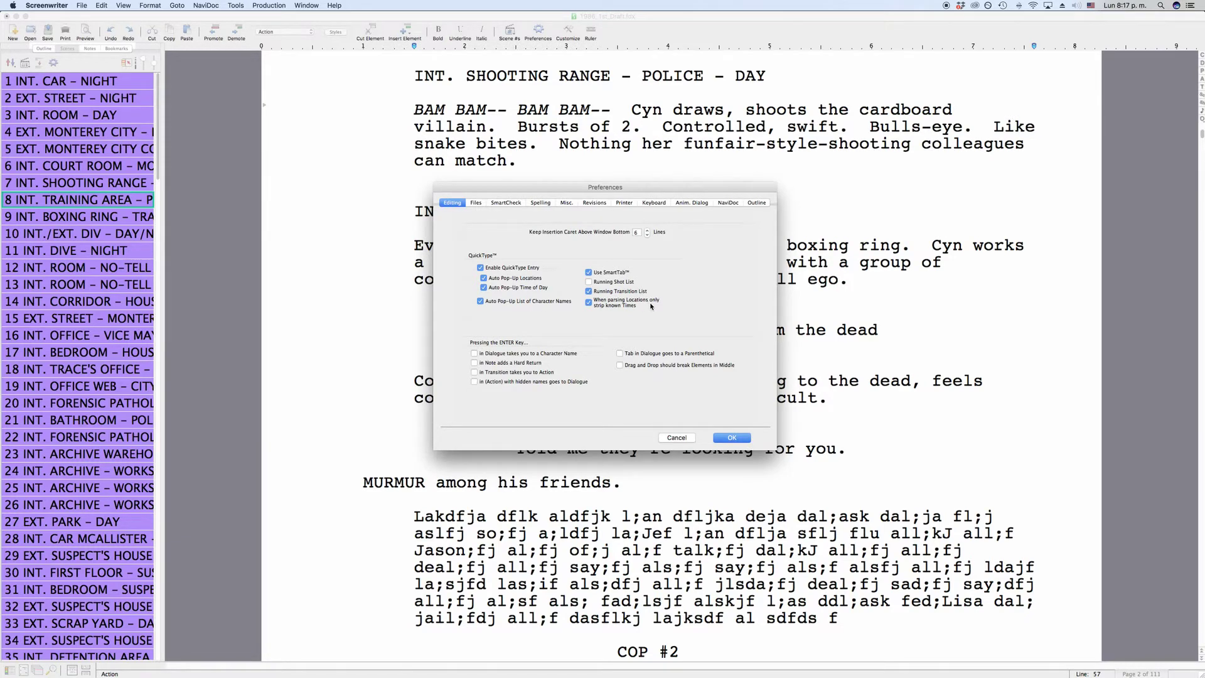
# Step: Review the QuickType and SmartTab options, leaving the caret setting at 6 lines, and close Preferences
pyautogui.moveTo(643, 190); pyautogui.dragTo(696, 197)
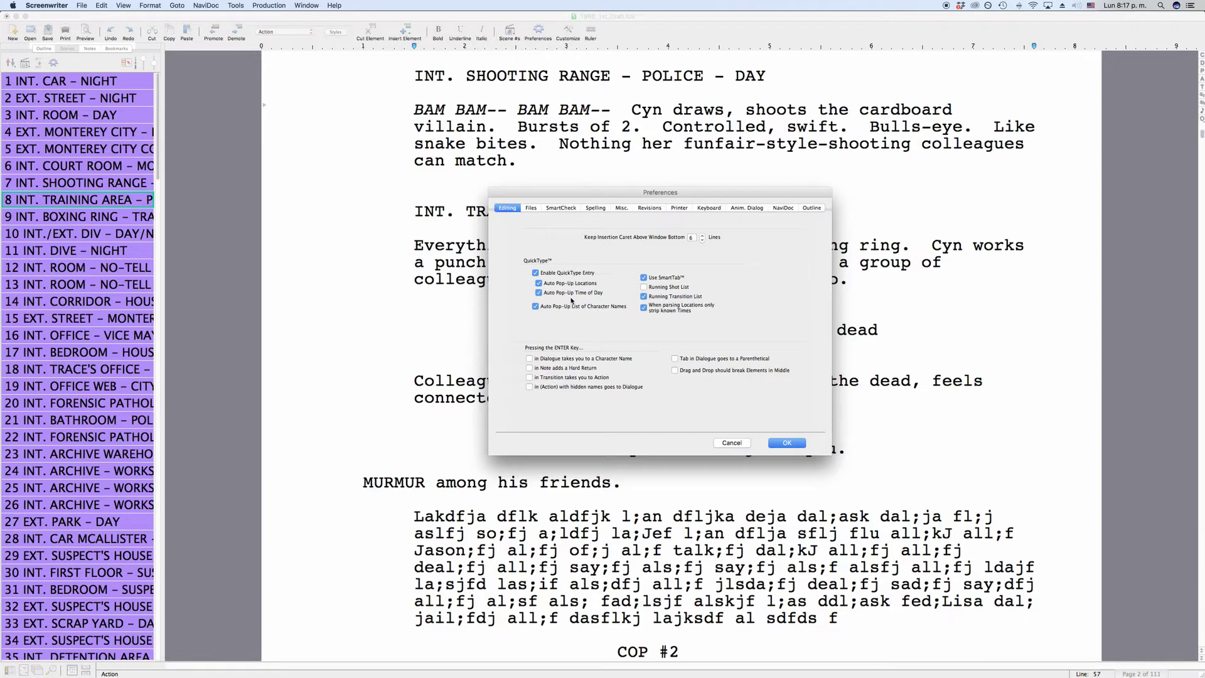
pyautogui.press('Return')
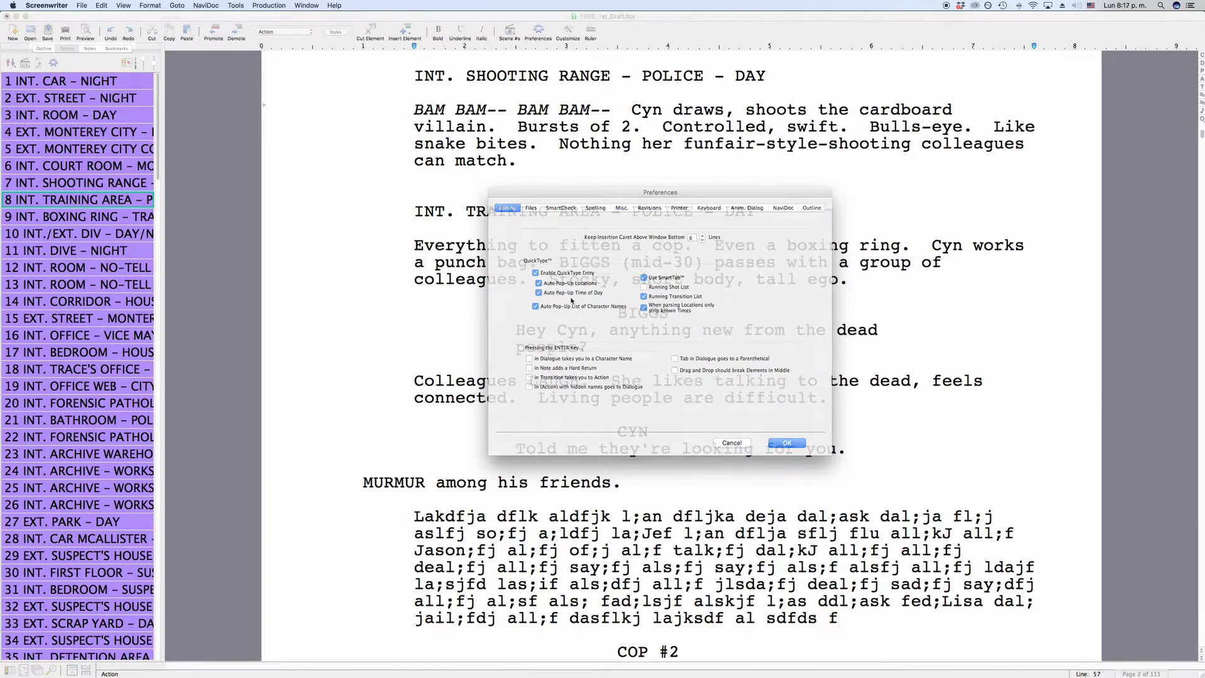
# Step: Switch to Untitled 1 and add an empty line after the garage scene's dialogue
pyautogui.click(307, 5)
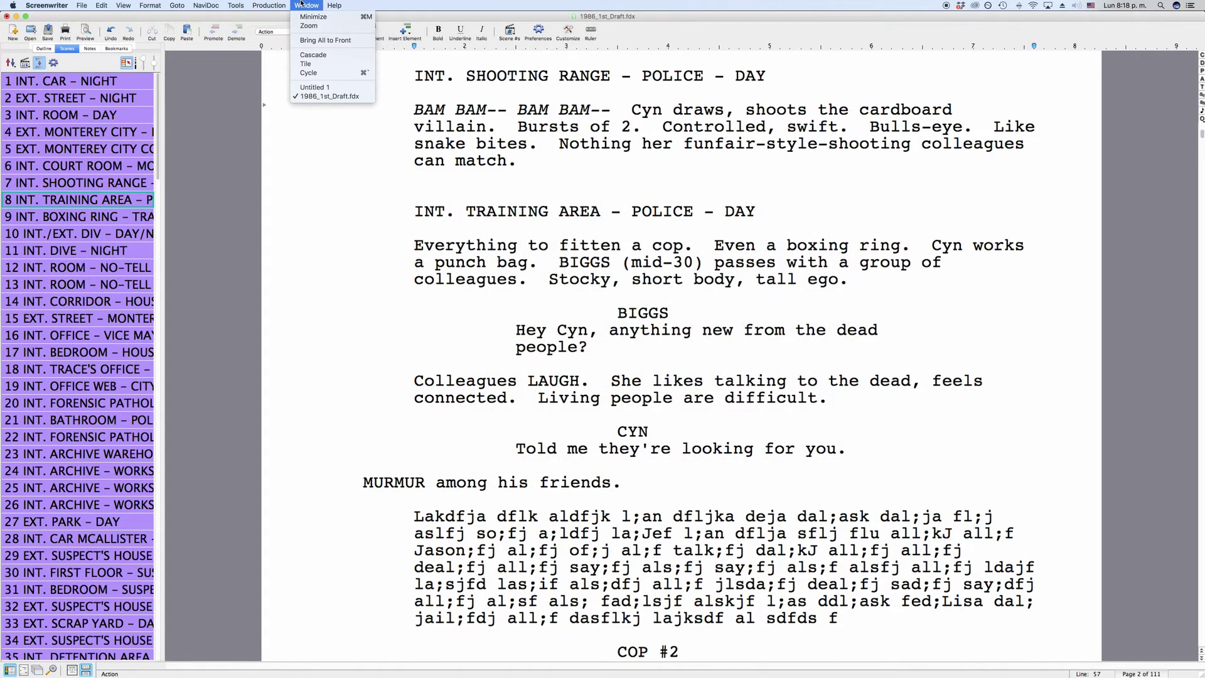
pyautogui.click(332, 87)
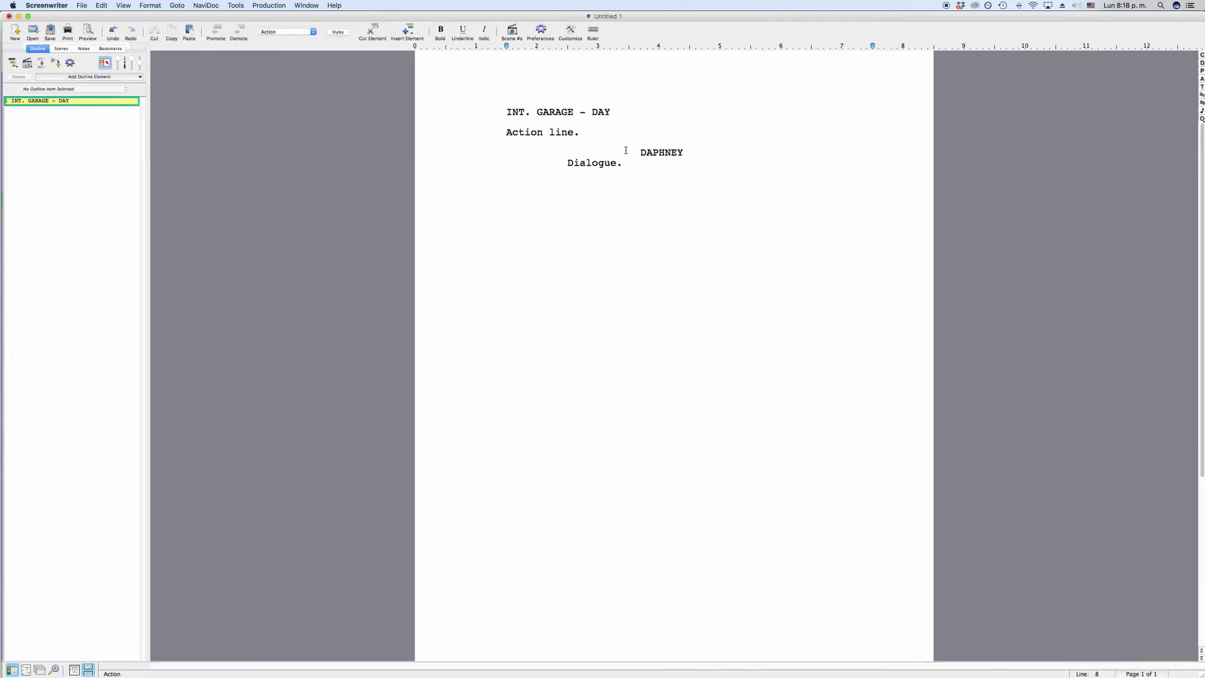
pyautogui.moveTo(625, 150); pyautogui.dragTo(686, 165)
pyautogui.click(594, 180)
pyautogui.press('Return')
# Step: View the character names in Format > User Lists, then cancel without changes
pyautogui.click(150, 7)
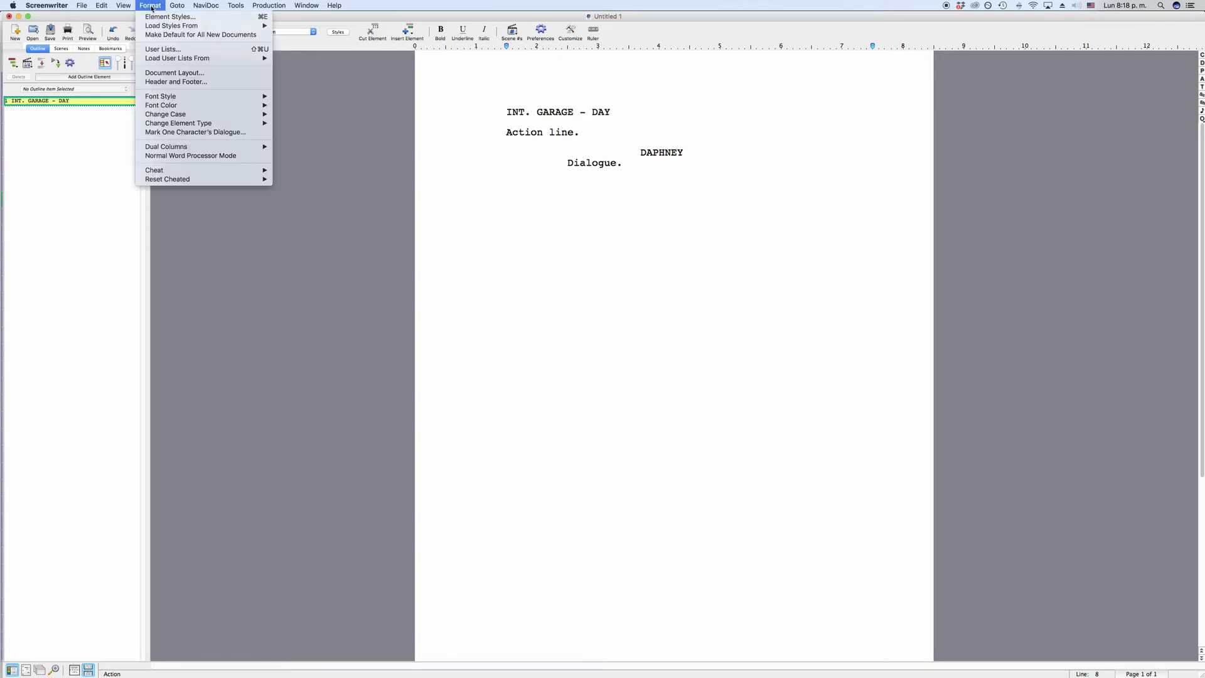
pyautogui.press('Return')
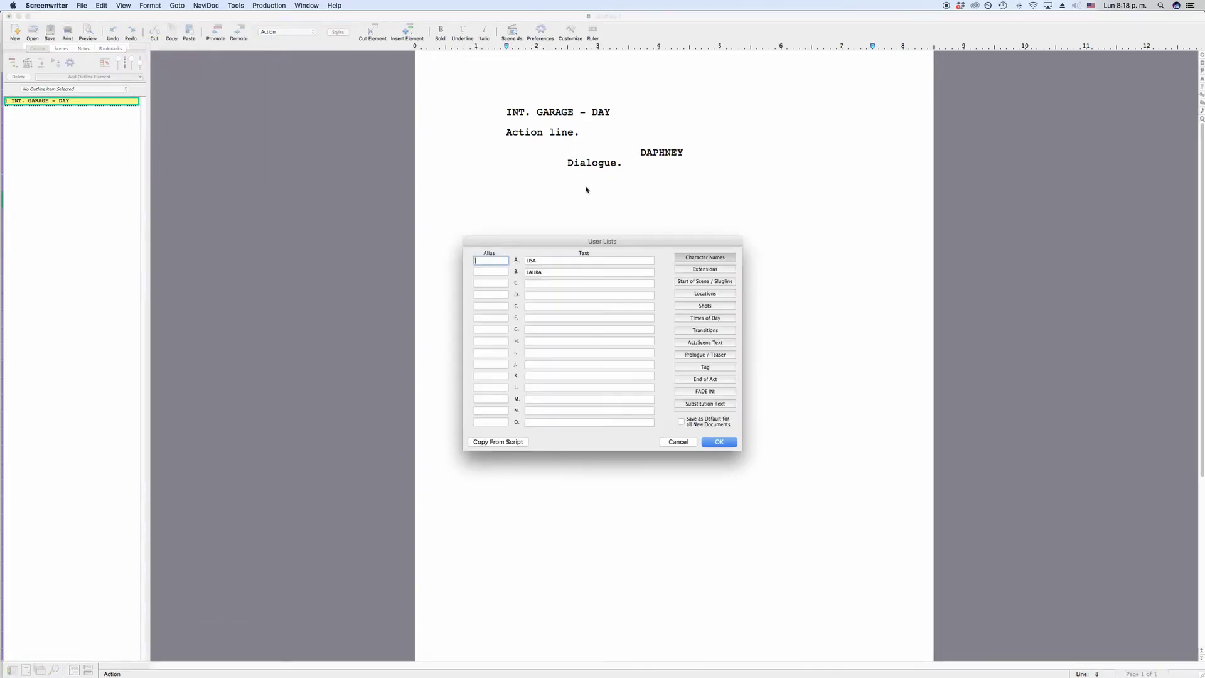
pyautogui.click(678, 442)
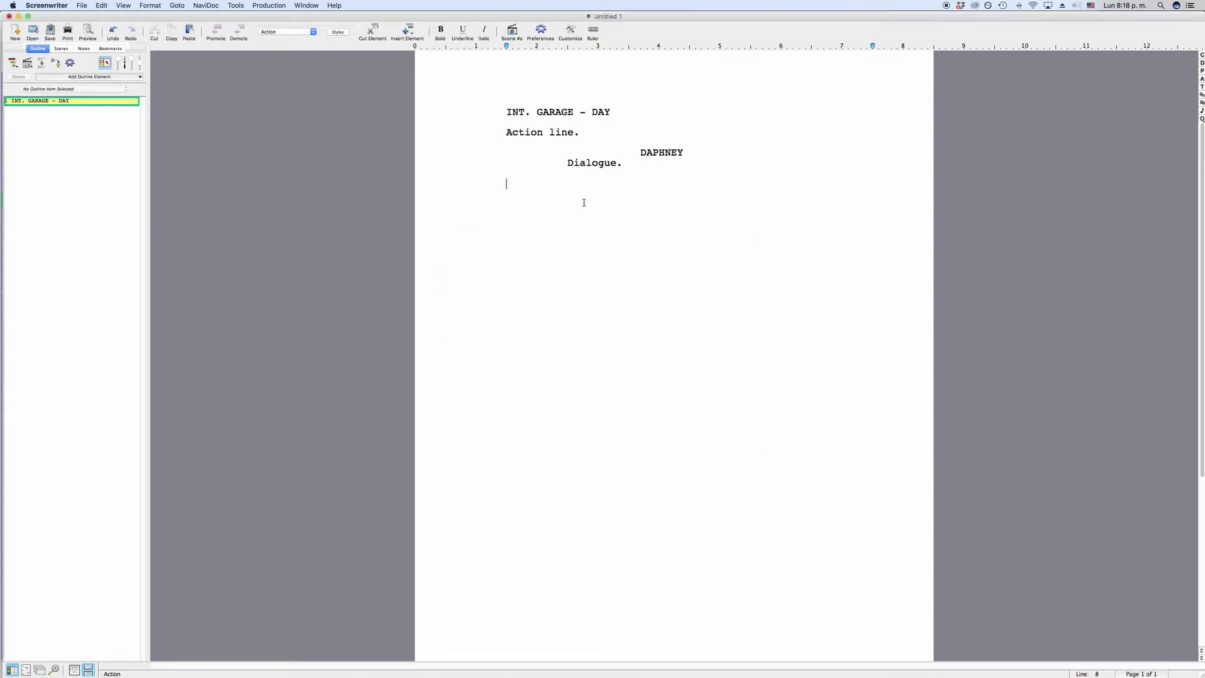
# Step: Add a LISA character cue from the QuickType list with the line 'Dialogue.'
pyautogui.press('Tab')
pyautogui.write('L')
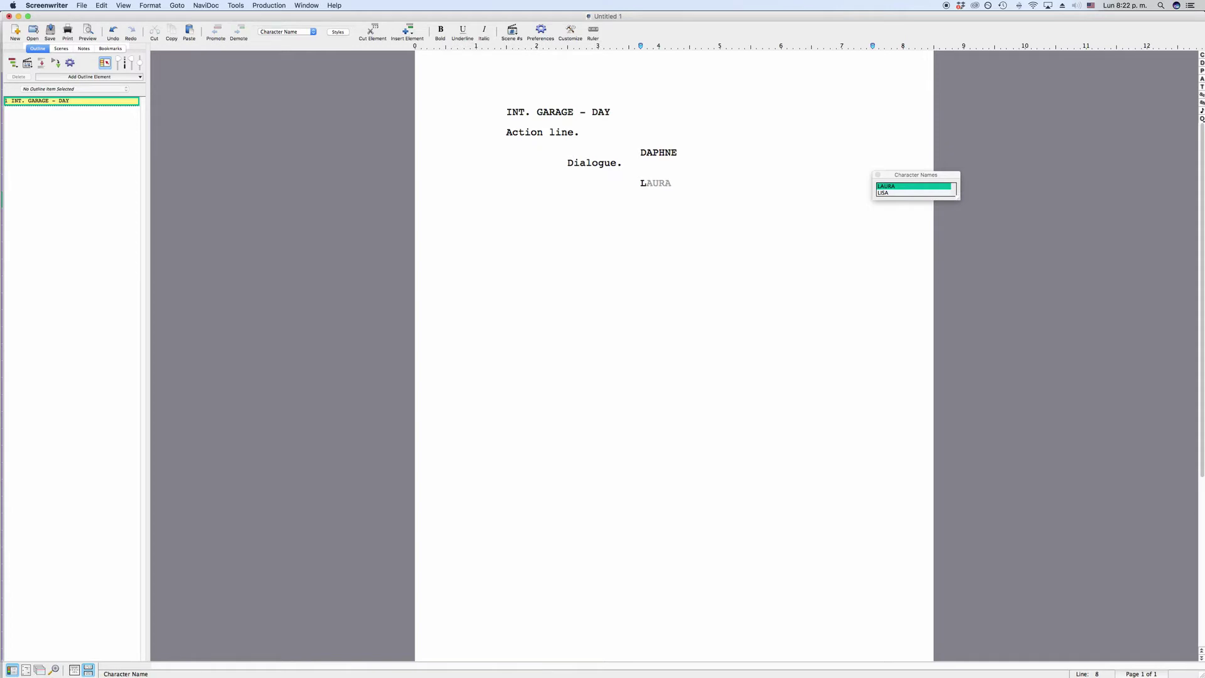
pyautogui.click(890, 193)
pyautogui.press('Return')
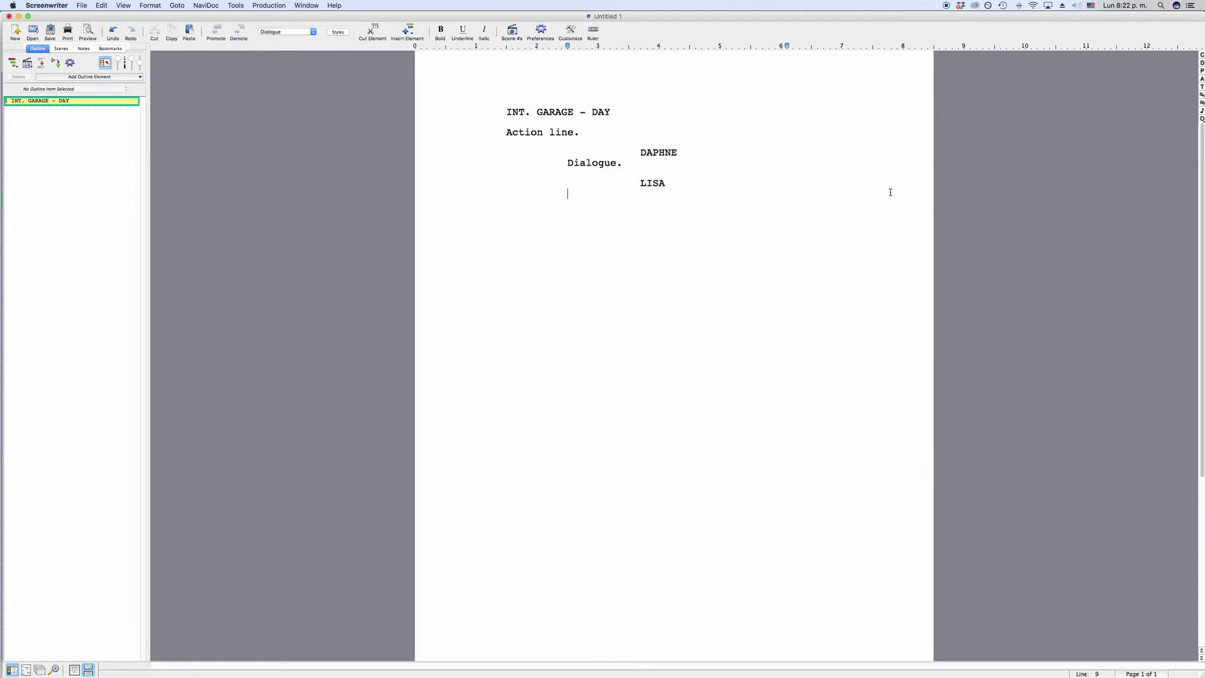
pyautogui.write('Dialogue.')
pyautogui.press('Return')
# Step: Add a DAPHNE cue saying 'Dialogue.', then begin another character cue with L for LISA
pyautogui.press('Tab')
pyautogui.write('DAPHNE')
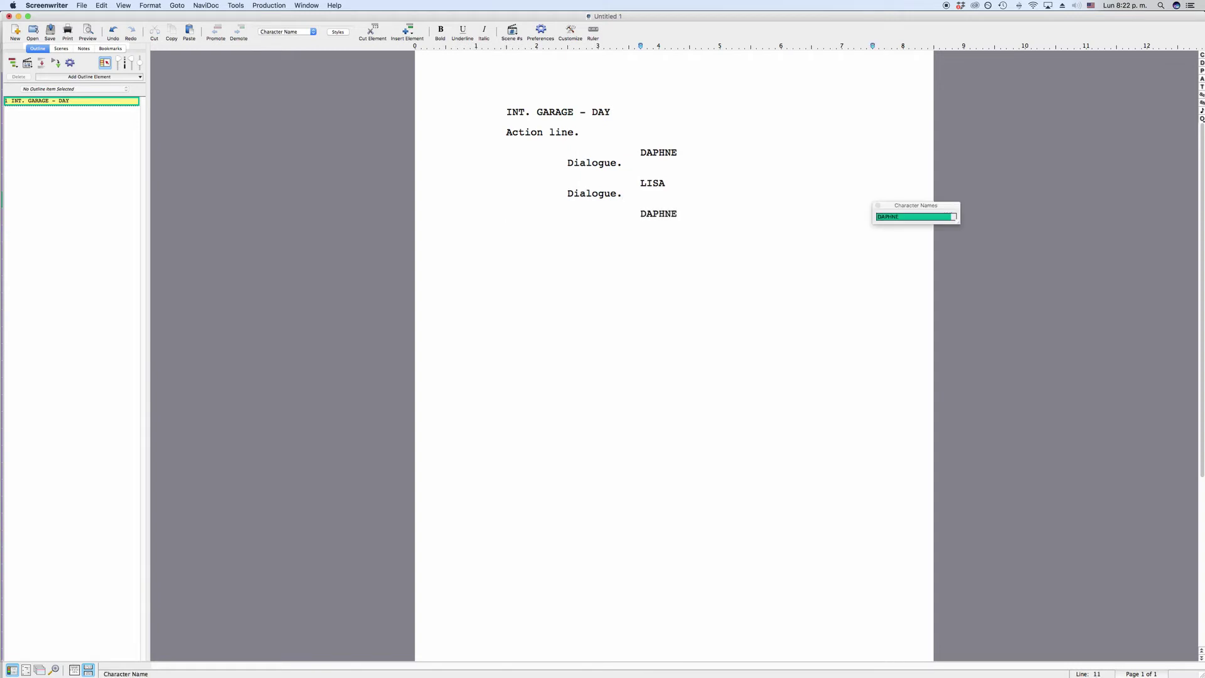
pyautogui.press('Return')
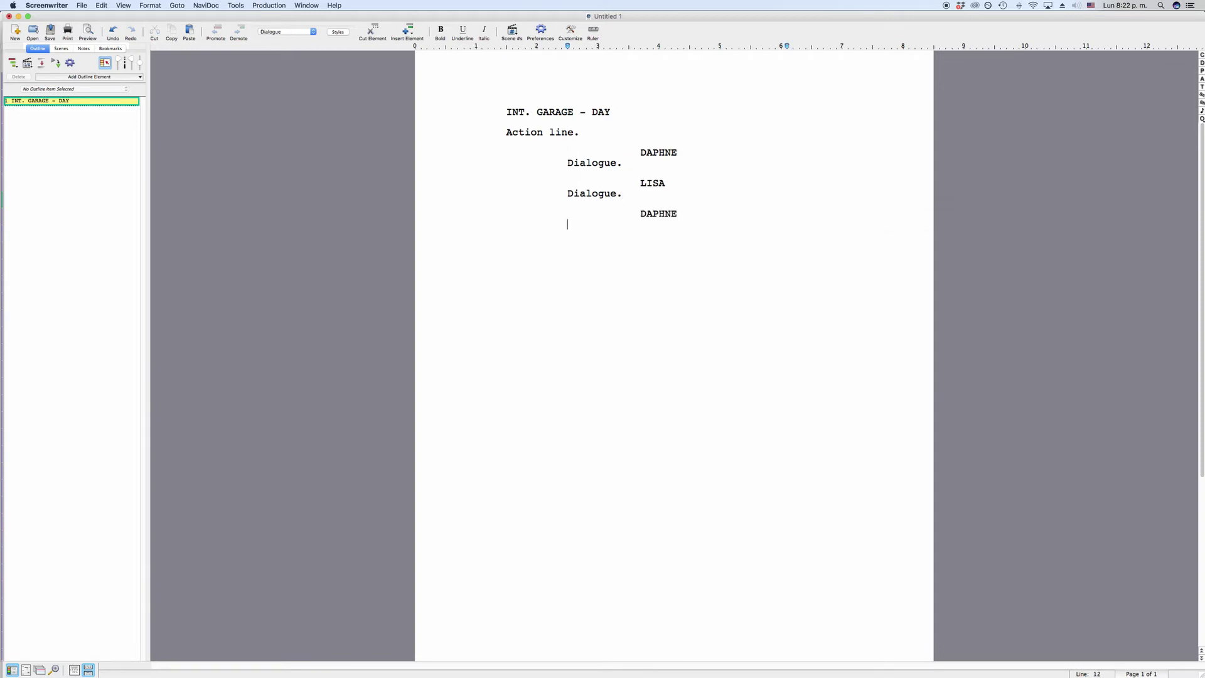
pyautogui.write('Dialogue.')
pyautogui.press('Return')
pyautogui.press('Tab')
pyautogui.write('L')
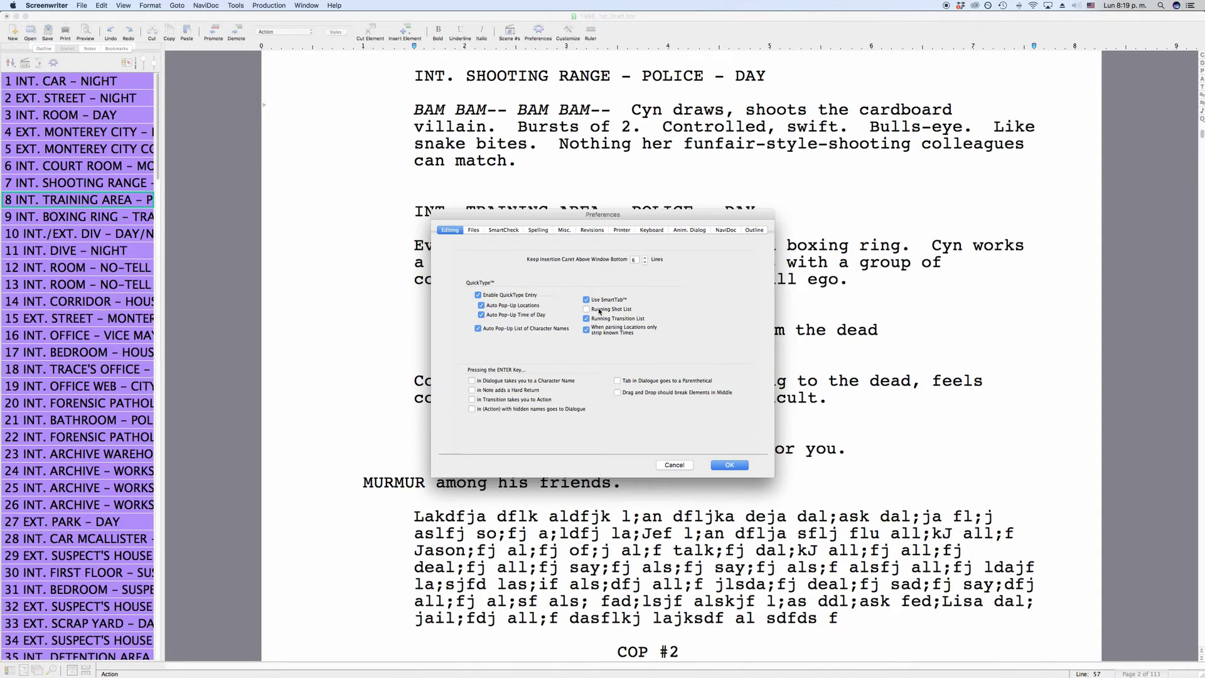
# Step: Toggle Running Shot List and Running Transition List back to their original states, then cancel Preferences
pyautogui.click(600, 310)
pyautogui.click(599, 310)
pyautogui.click(602, 319)
pyautogui.click(601, 320)
pyautogui.click(674, 465)
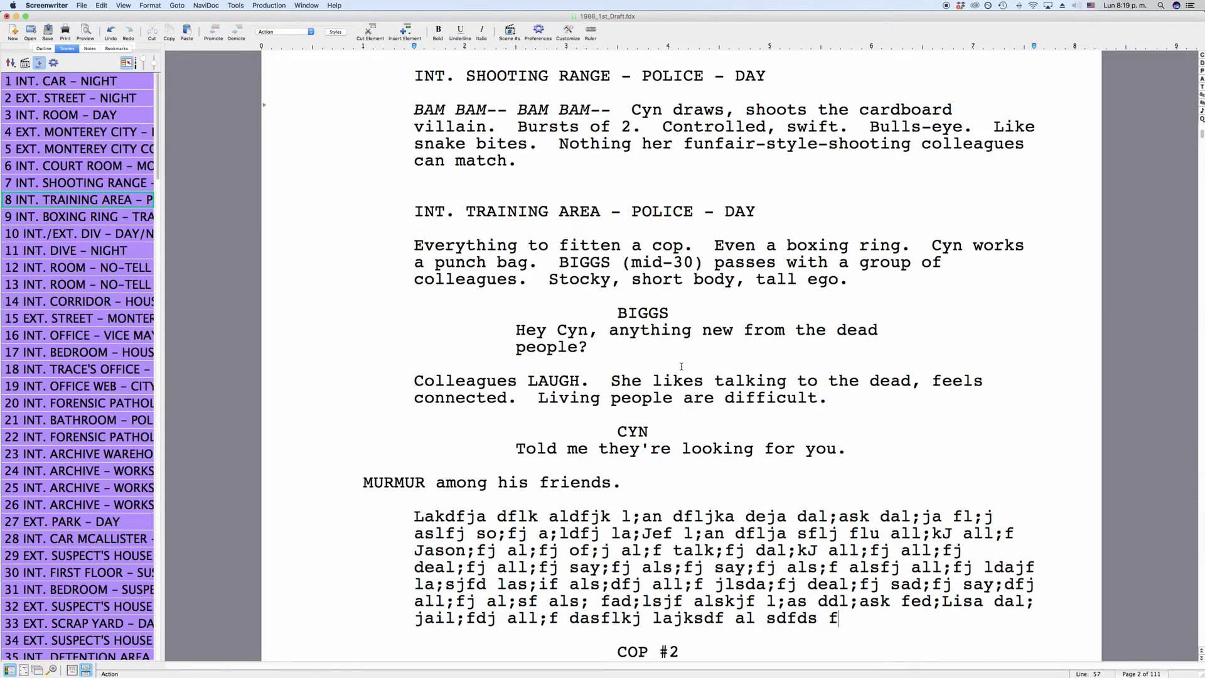
# Step: Put the caret back after 'MURMUR among his friends.' in the 1986 draft
pyautogui.scroll(-1, 665, 362)
pyautogui.click(632, 471)
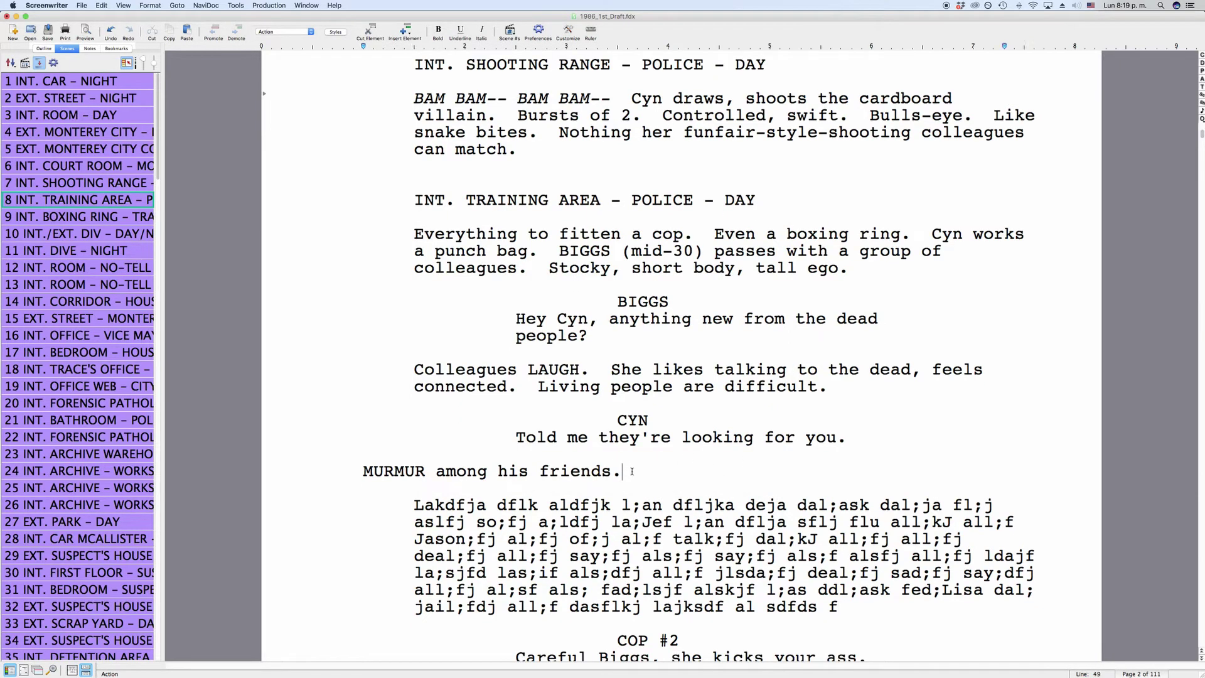
pyautogui.click(306, 5)
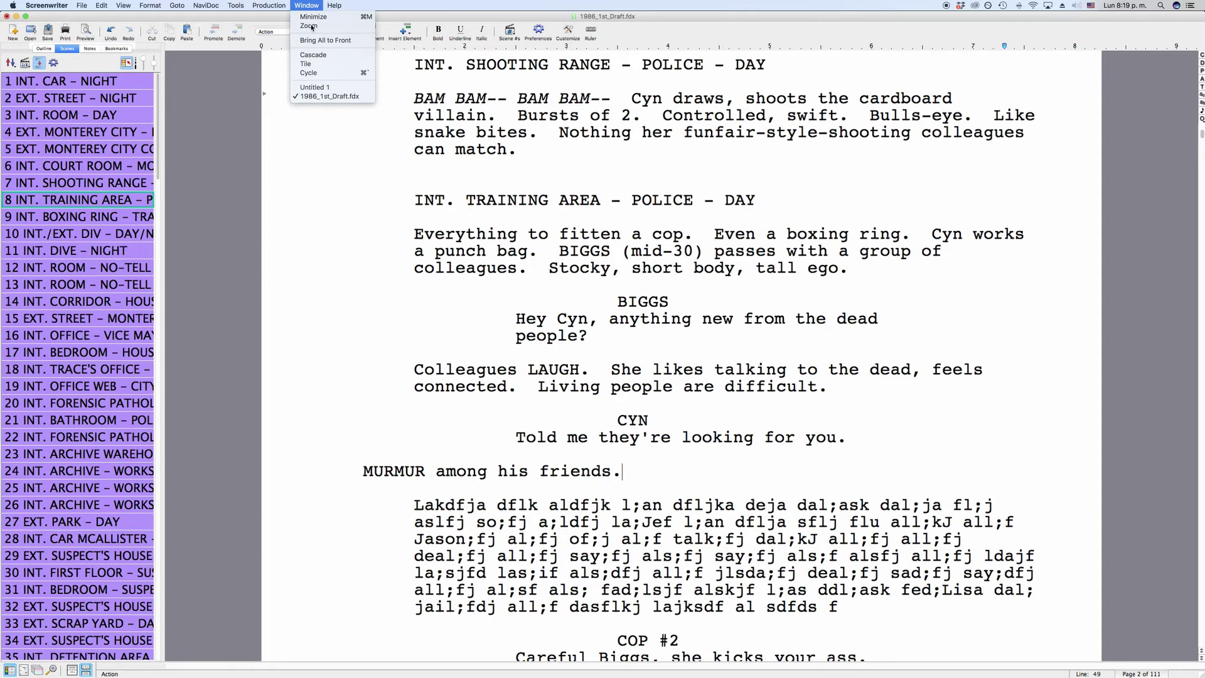
# Step: In Untitled 1, replace DAY with SOMETHING so the heading reads INT. GARAGE - SOMETHING
pyautogui.click(320, 91)
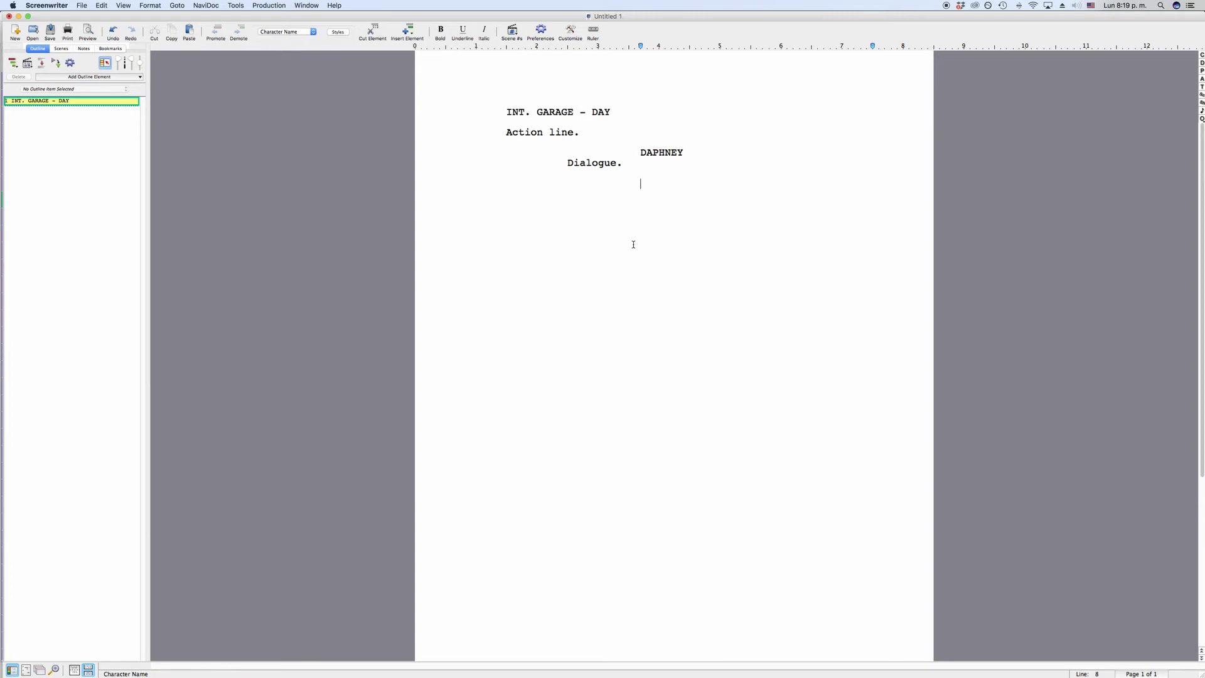
pyautogui.click(629, 111)
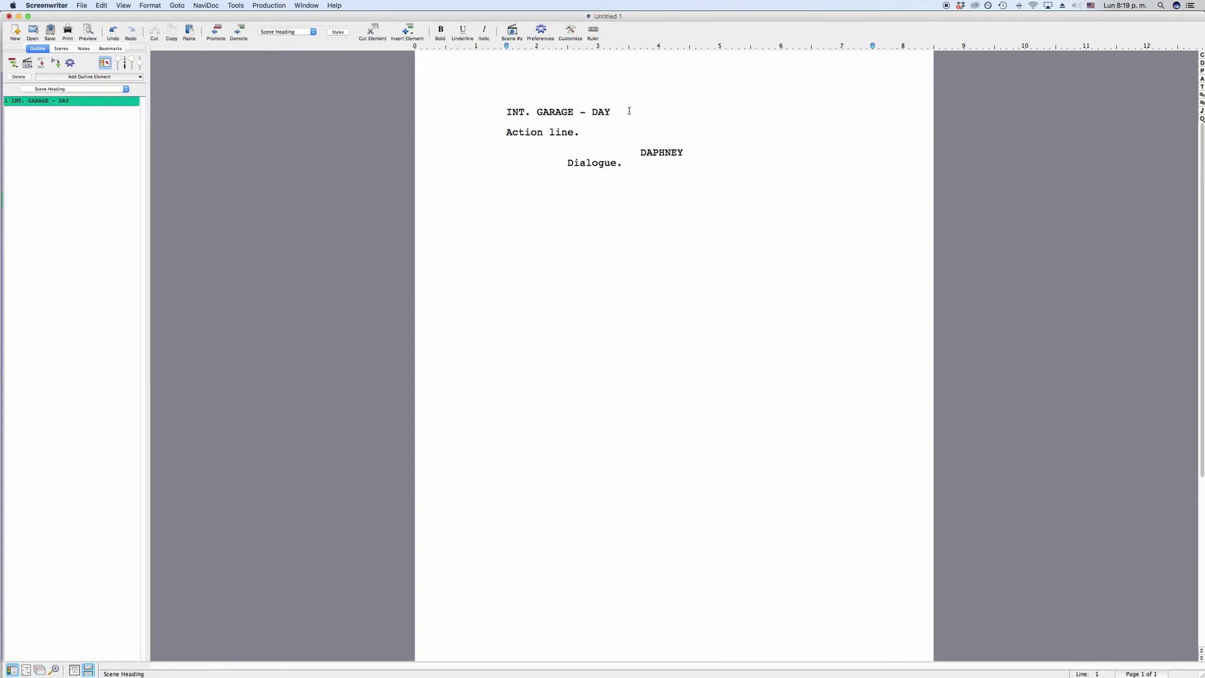
pyautogui.press('BackSpace')
pyautogui.press('BackSpace')
pyautogui.press('BackSpace')
pyautogui.write('SOMETHING')
pyautogui.click(159, 5)
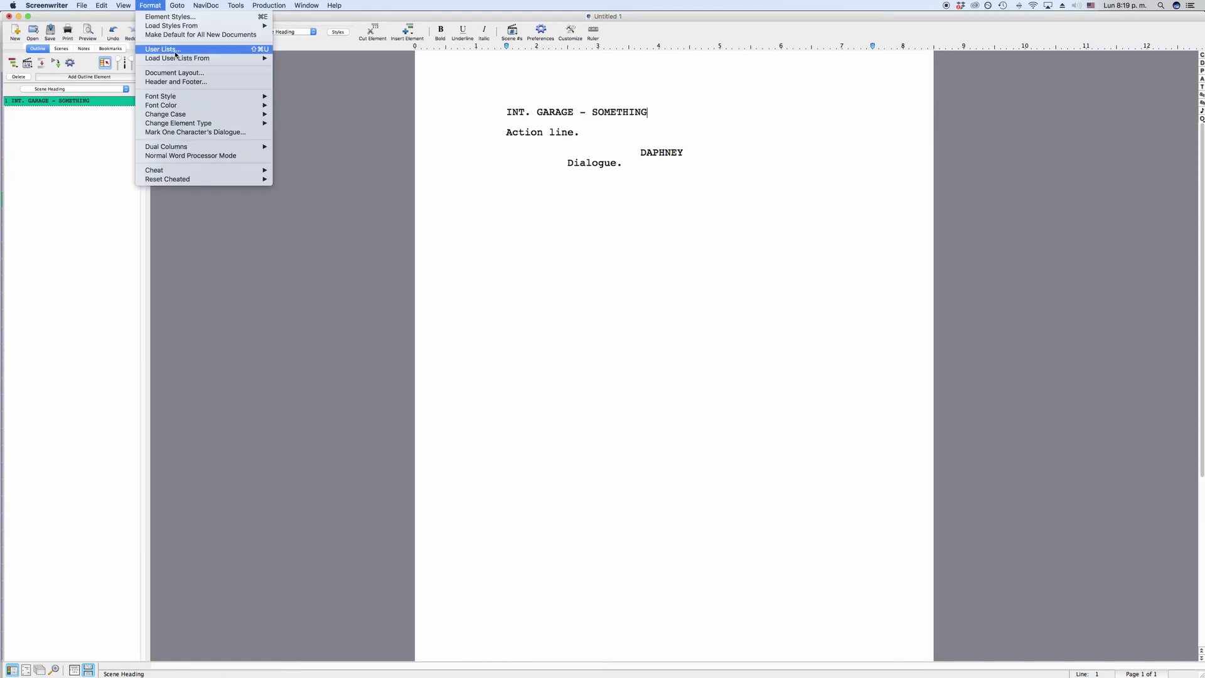
pyautogui.click(175, 50)
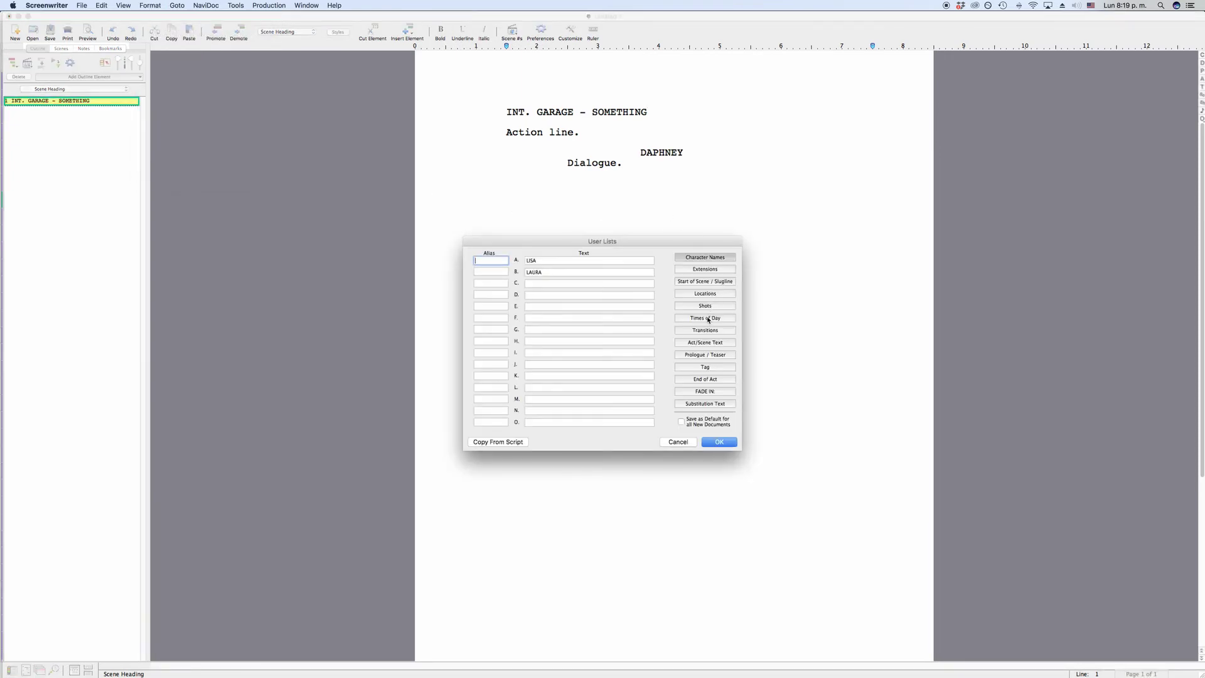
pyautogui.click(708, 319)
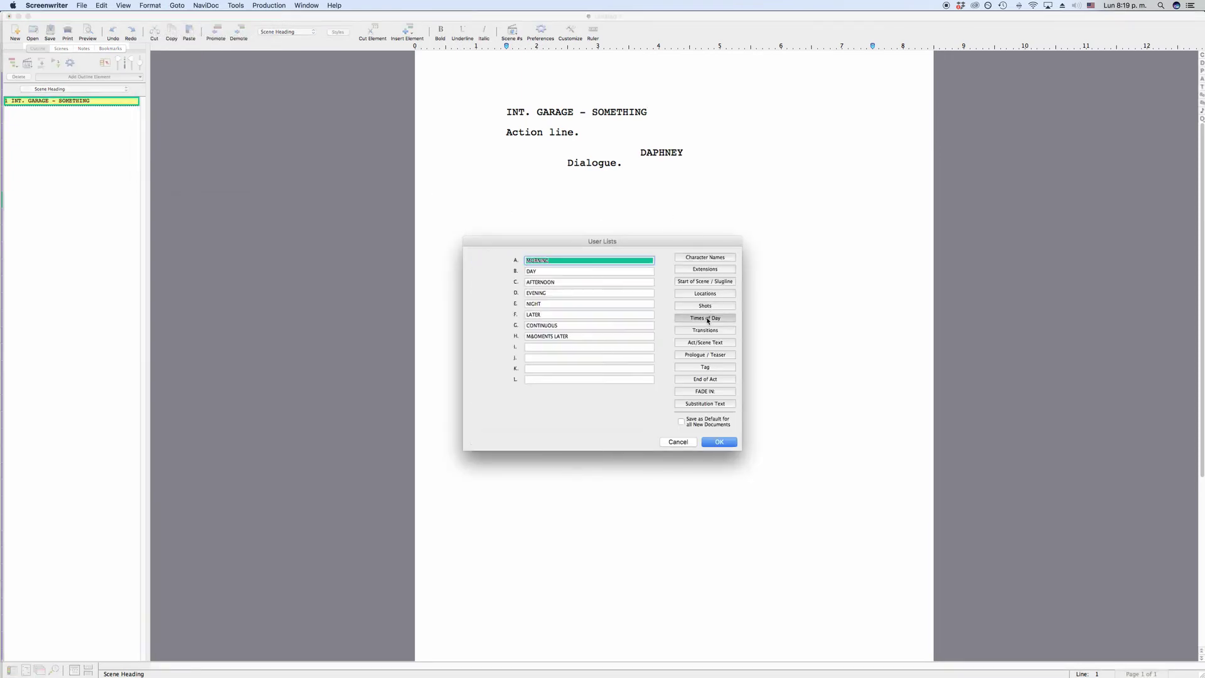
pyautogui.click(678, 442)
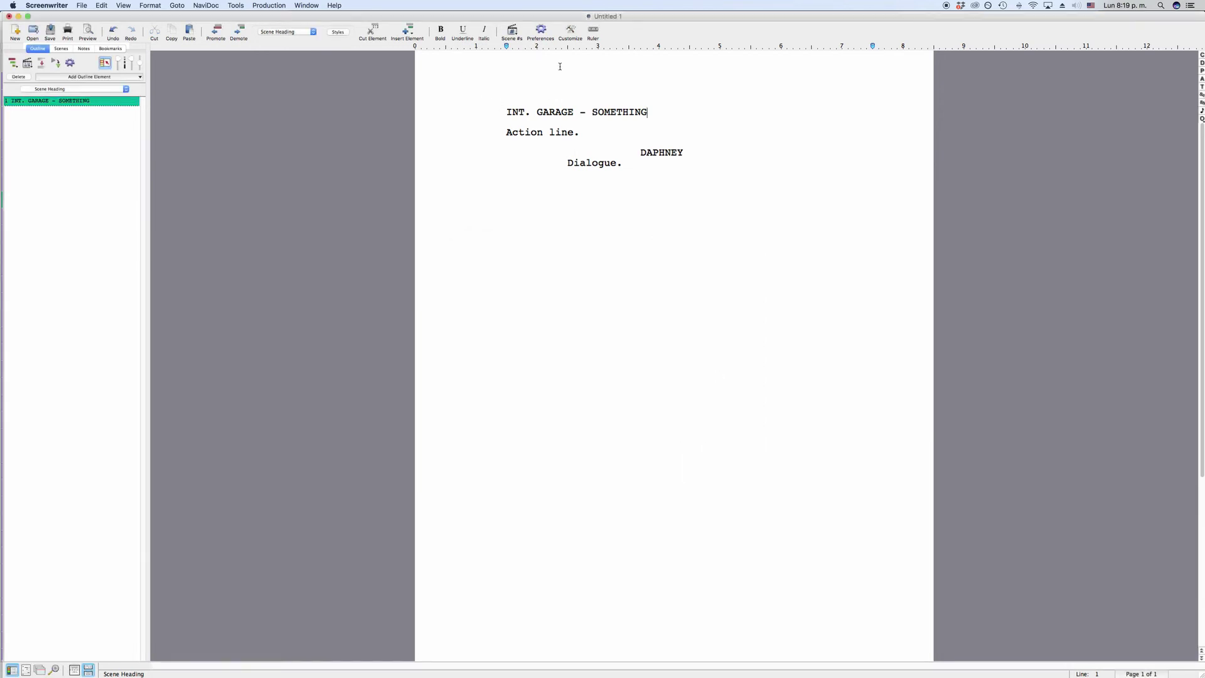
pyautogui.click(540, 32)
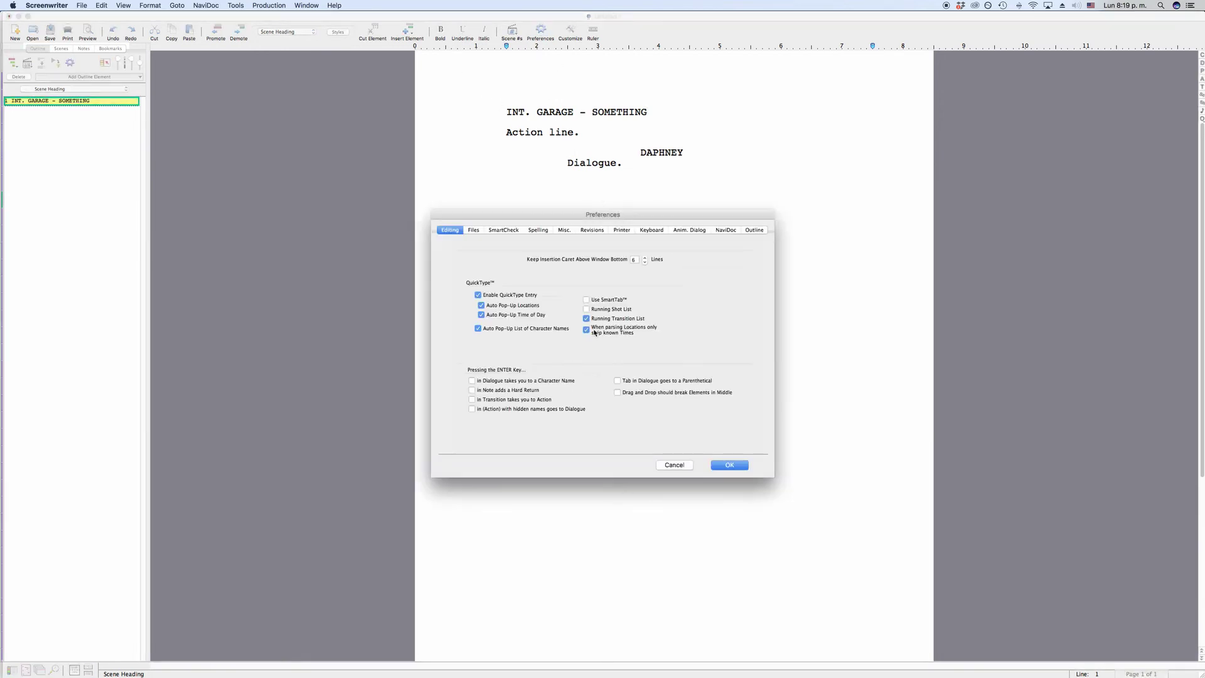
pyautogui.click(683, 464)
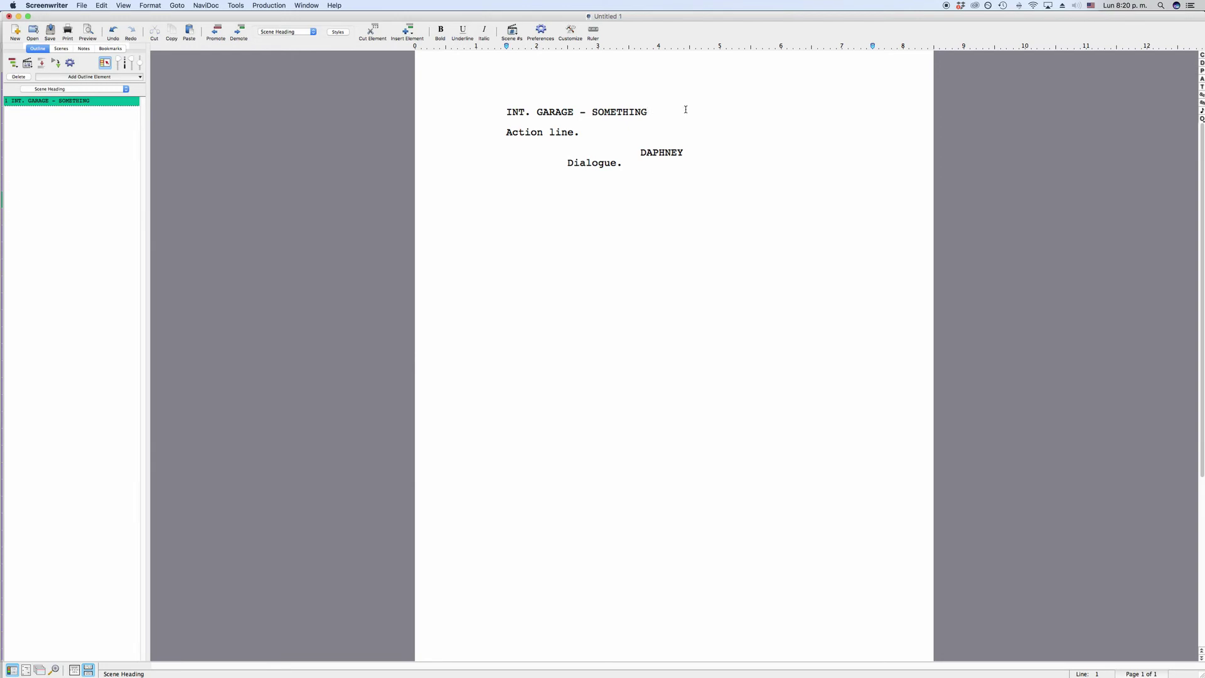
pyautogui.press('Tab')
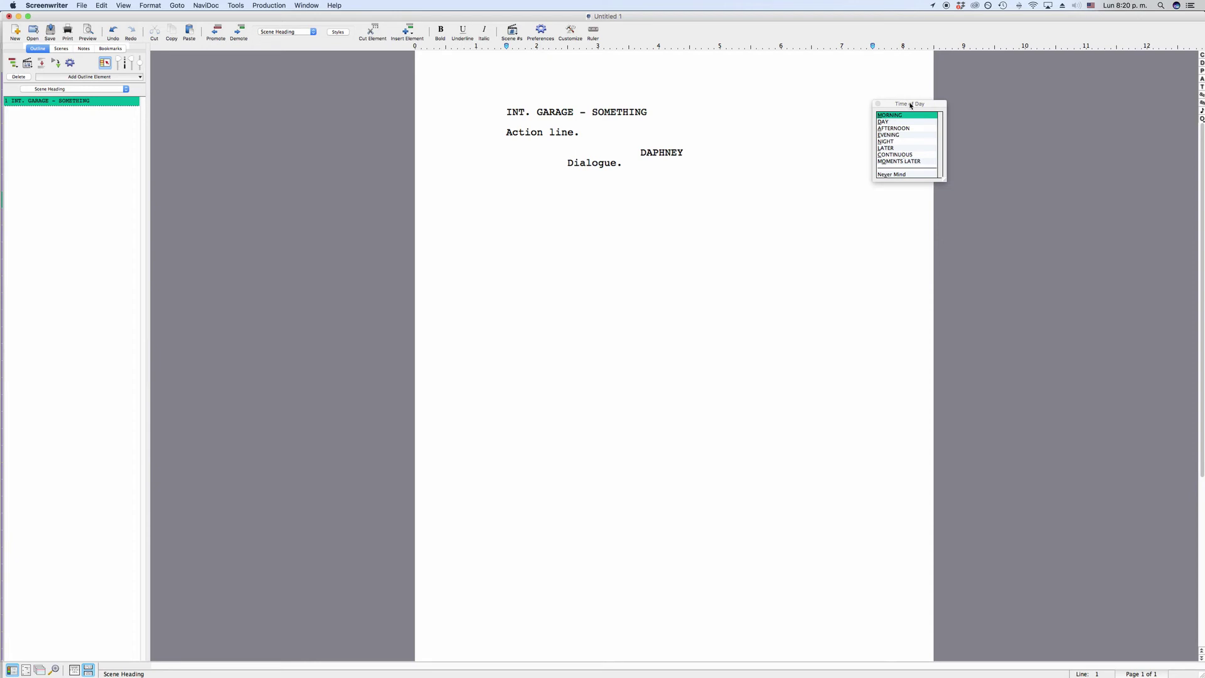
pyautogui.click(877, 104)
pyautogui.click(537, 36)
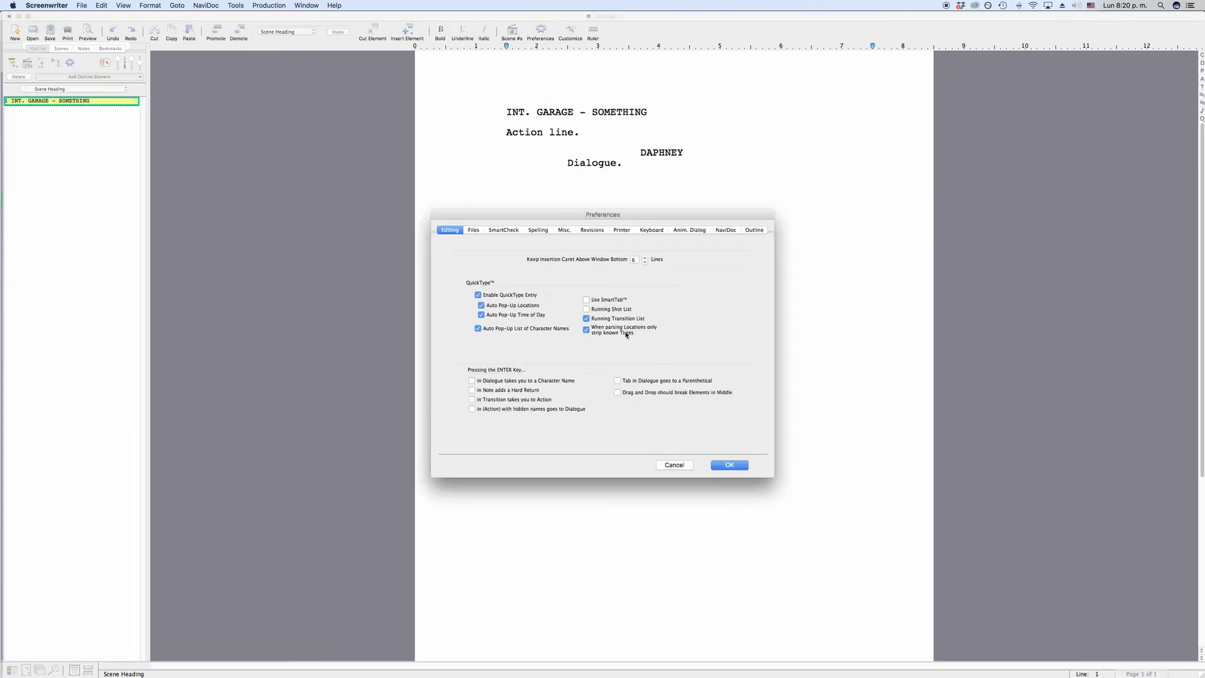
pyautogui.click(723, 461)
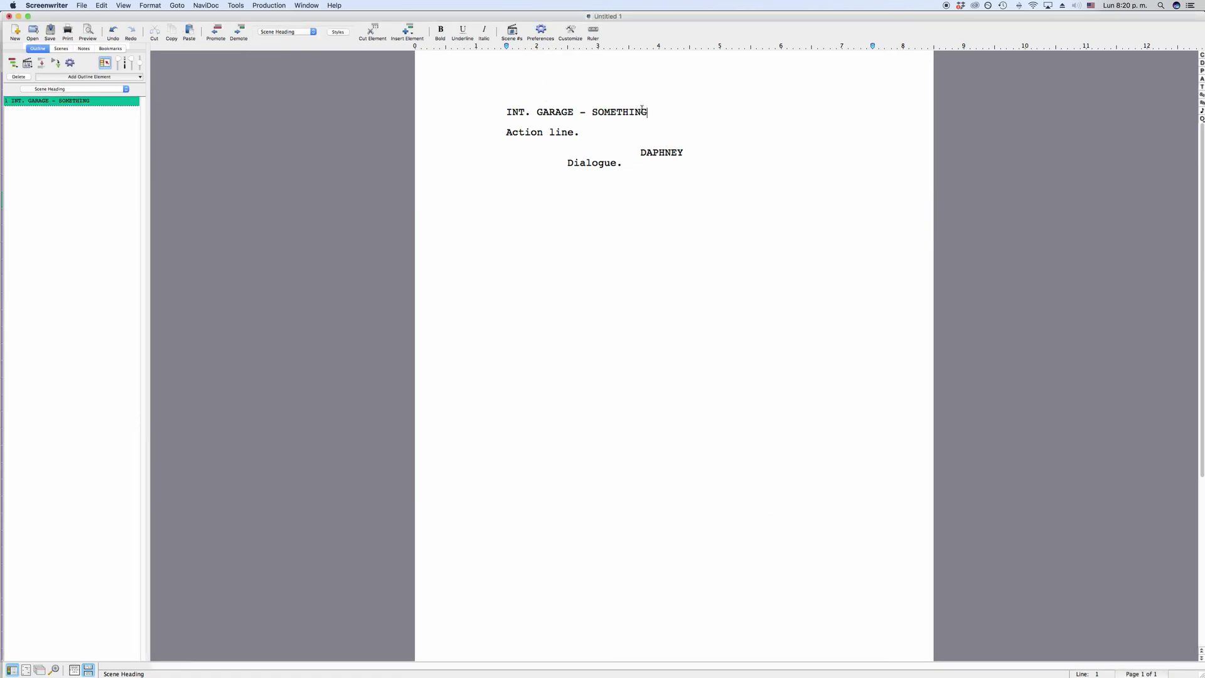
# Step: Add a blank action line under the heading, then enable SmartTab, known-times-only location parsing and mid-element drag-and-drop breaks
pyautogui.press('Return')
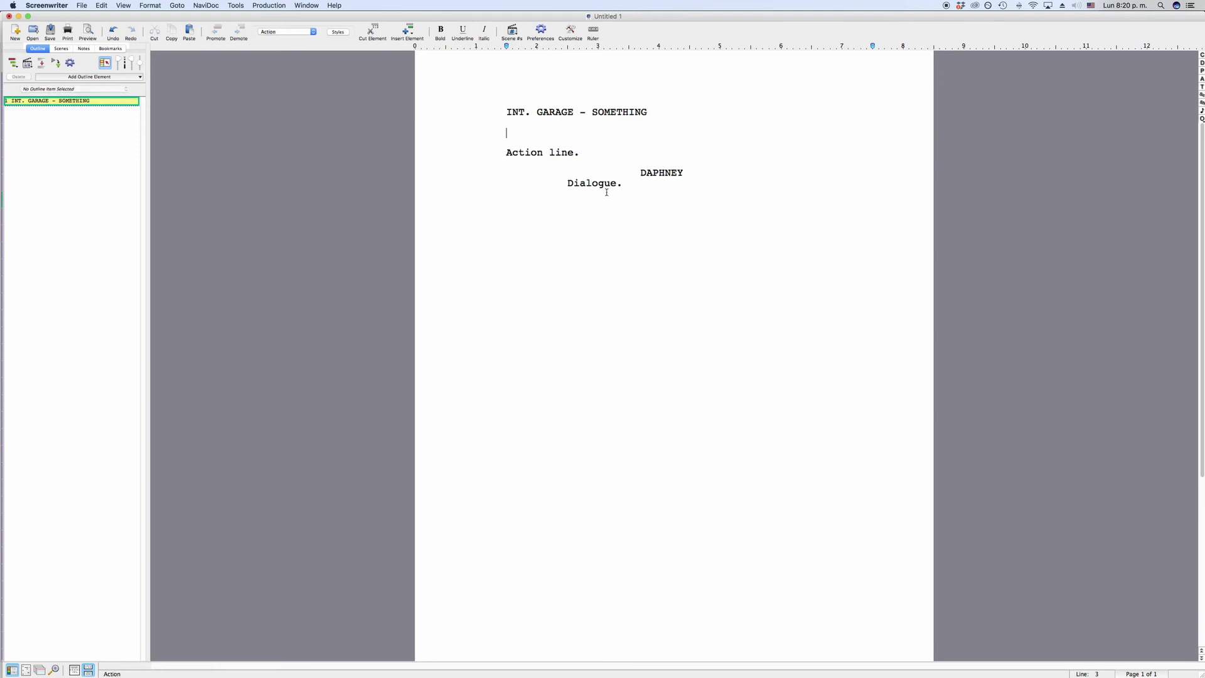
pyautogui.click(538, 32)
pyautogui.click(544, 32)
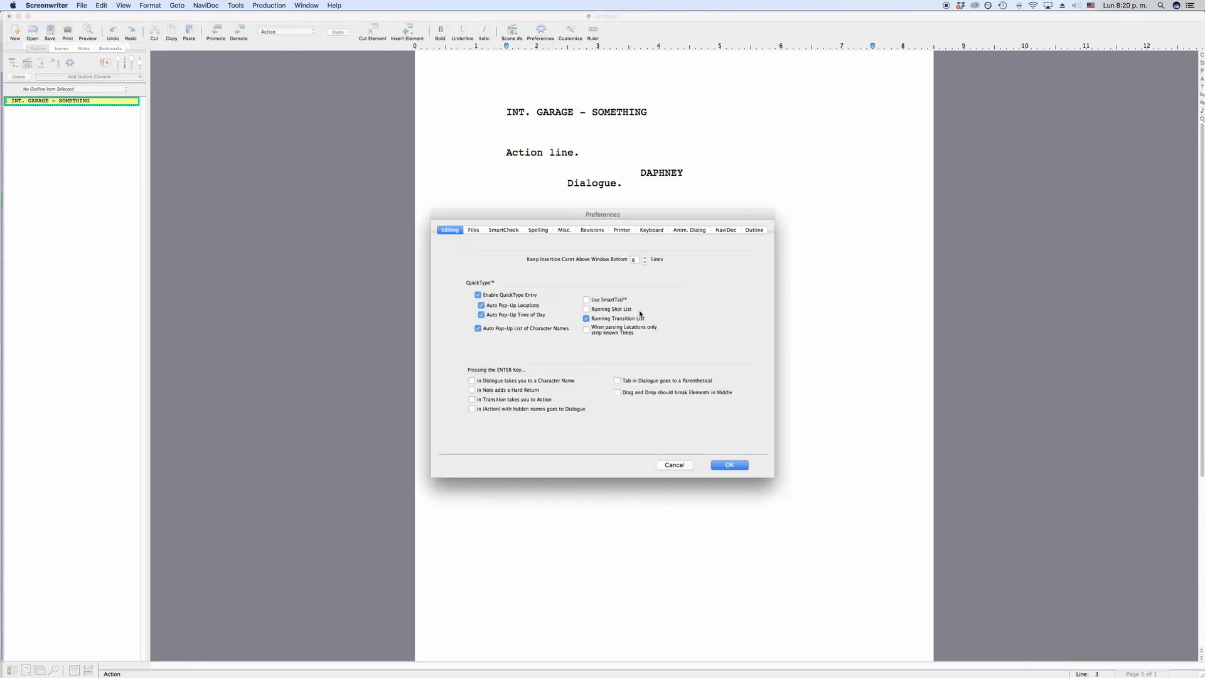
pyautogui.click(610, 330)
pyautogui.click(609, 300)
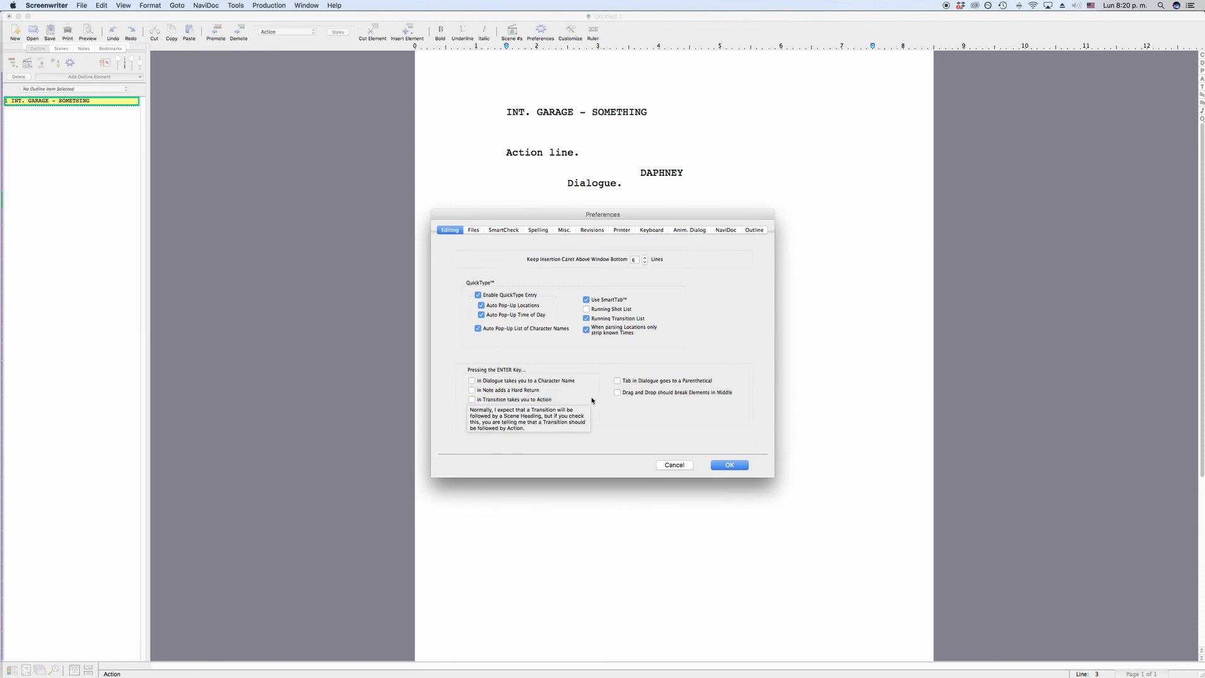
pyautogui.click(656, 394)
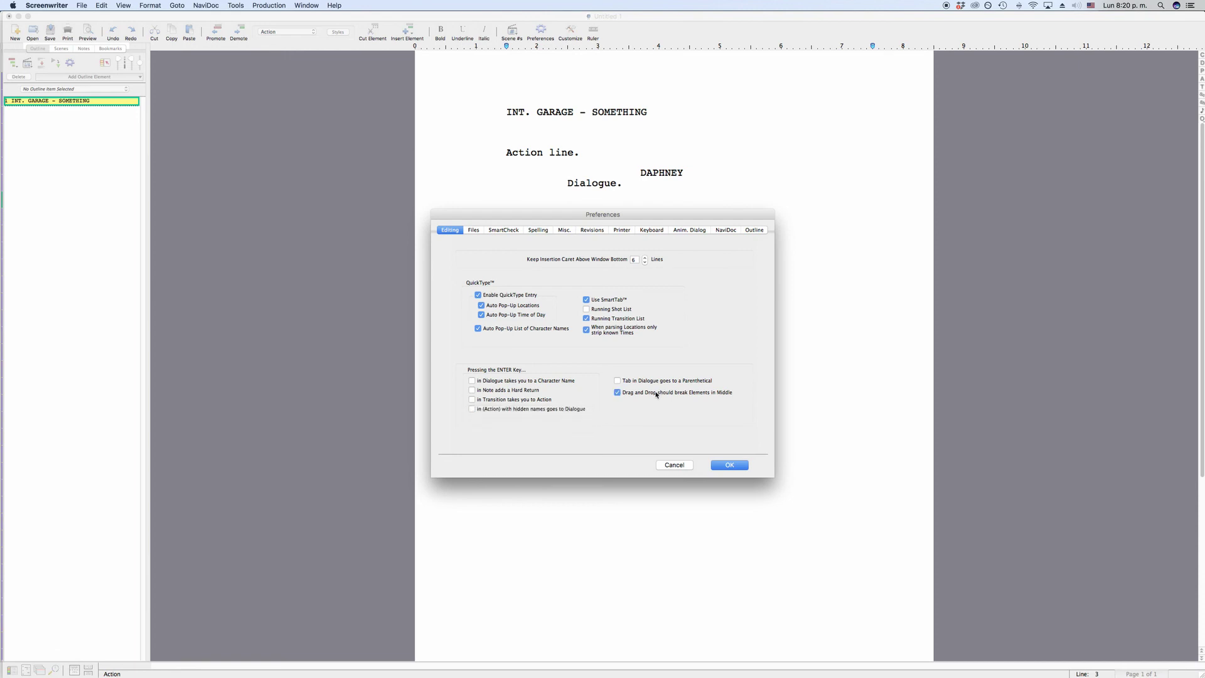
pyautogui.click(728, 465)
# Step: In 1986_1st_Draft.fdx, try dragging the Colleagues LAUGH paragraph after BIGGS, then undo the move
pyautogui.click(307, 6)
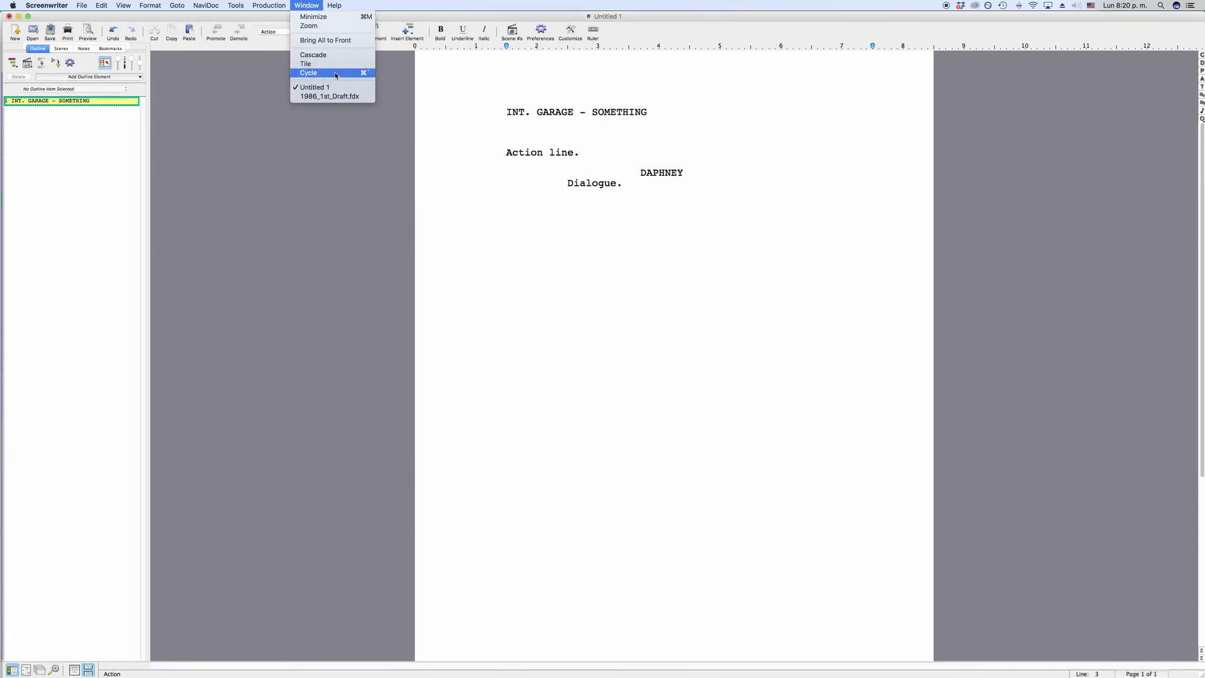
pyautogui.click(328, 96)
pyautogui.scroll(5, 627, 287)
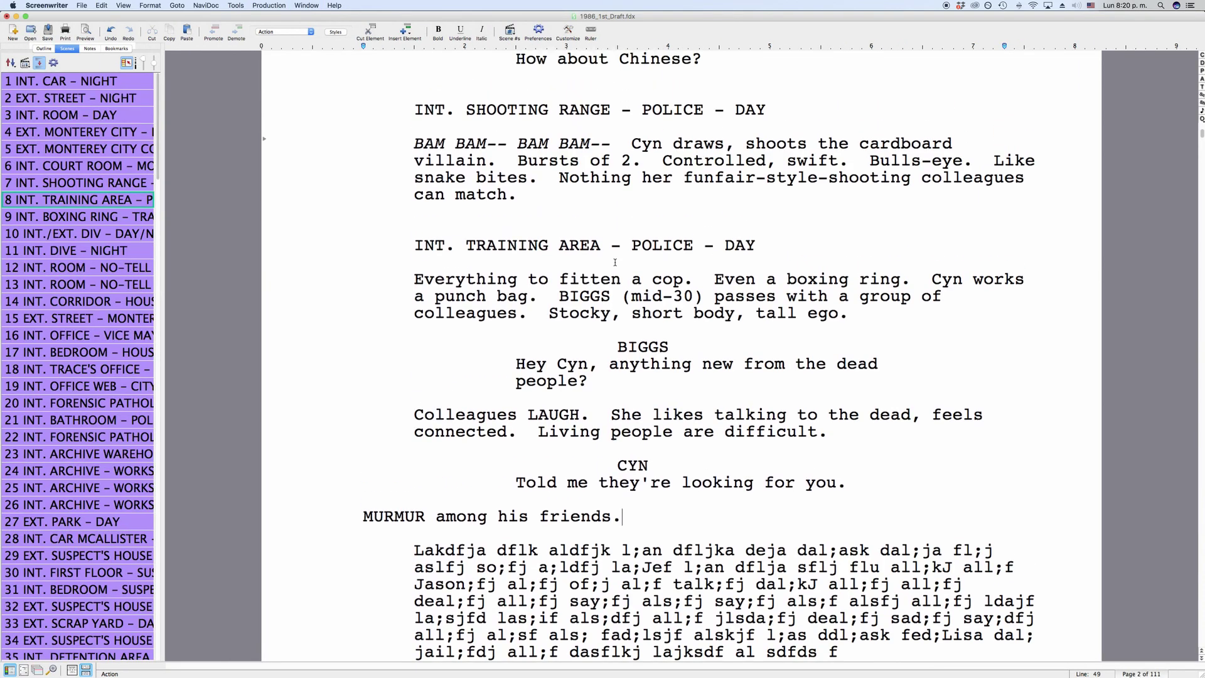
pyautogui.tripleClick(801, 484)
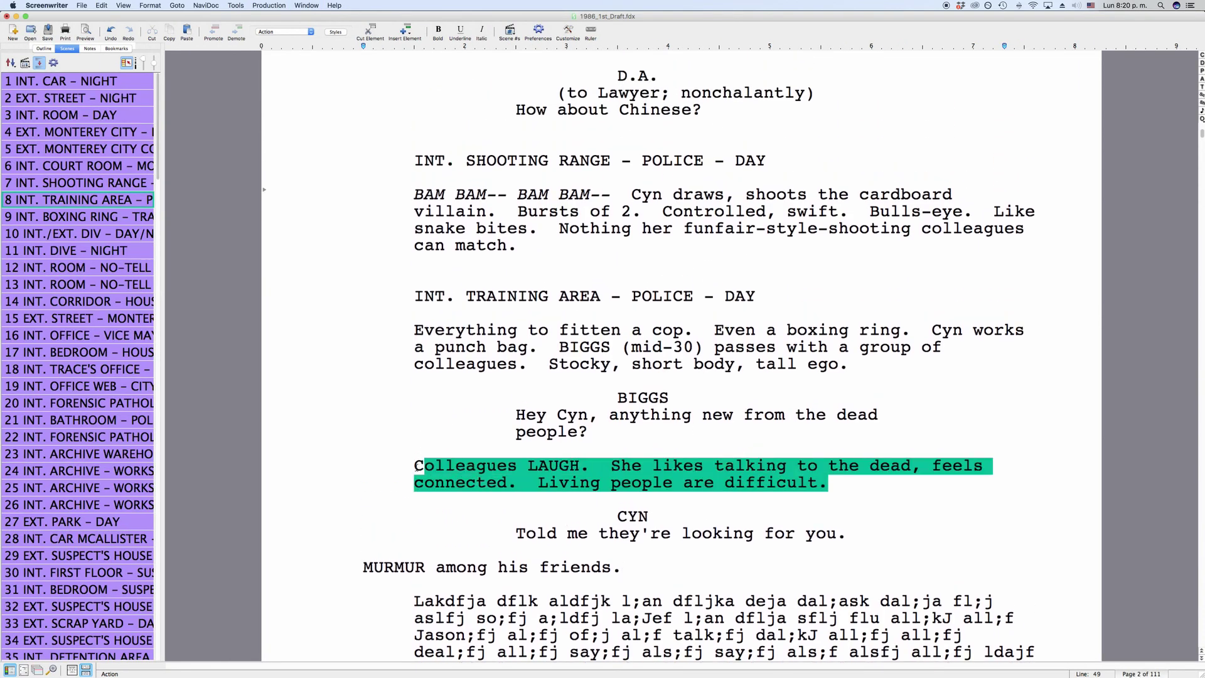
pyautogui.moveTo(566, 482); pyautogui.dragTo(707, 354)
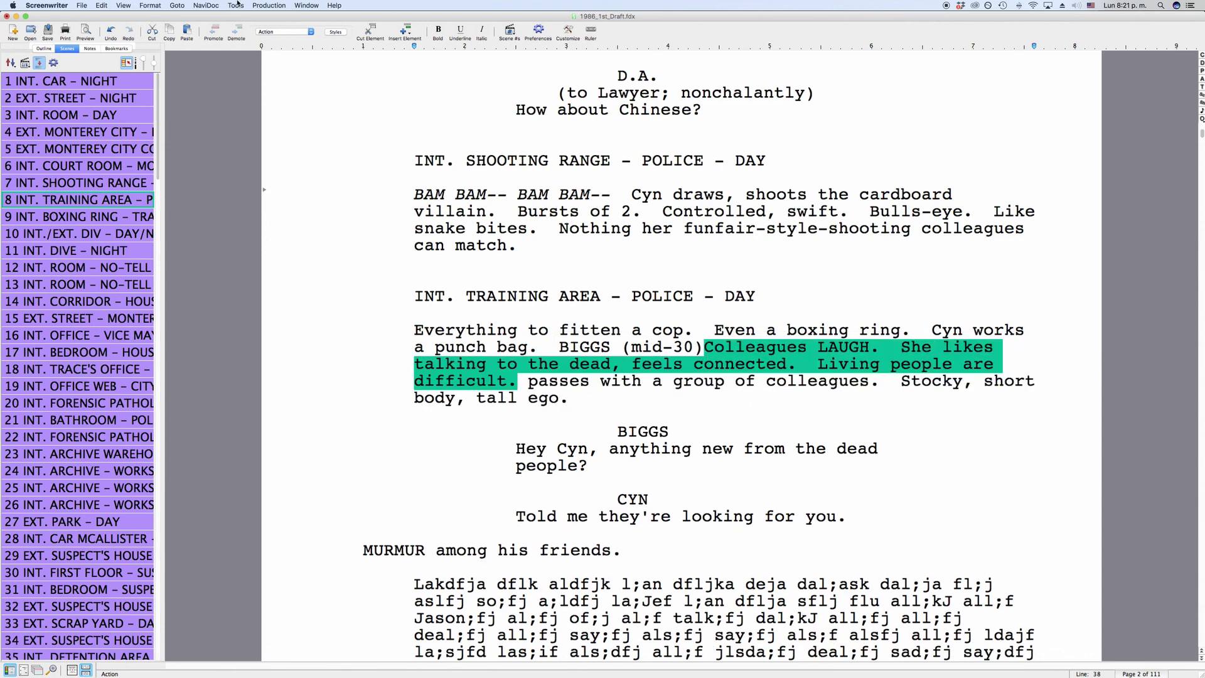
pyautogui.click(102, 5)
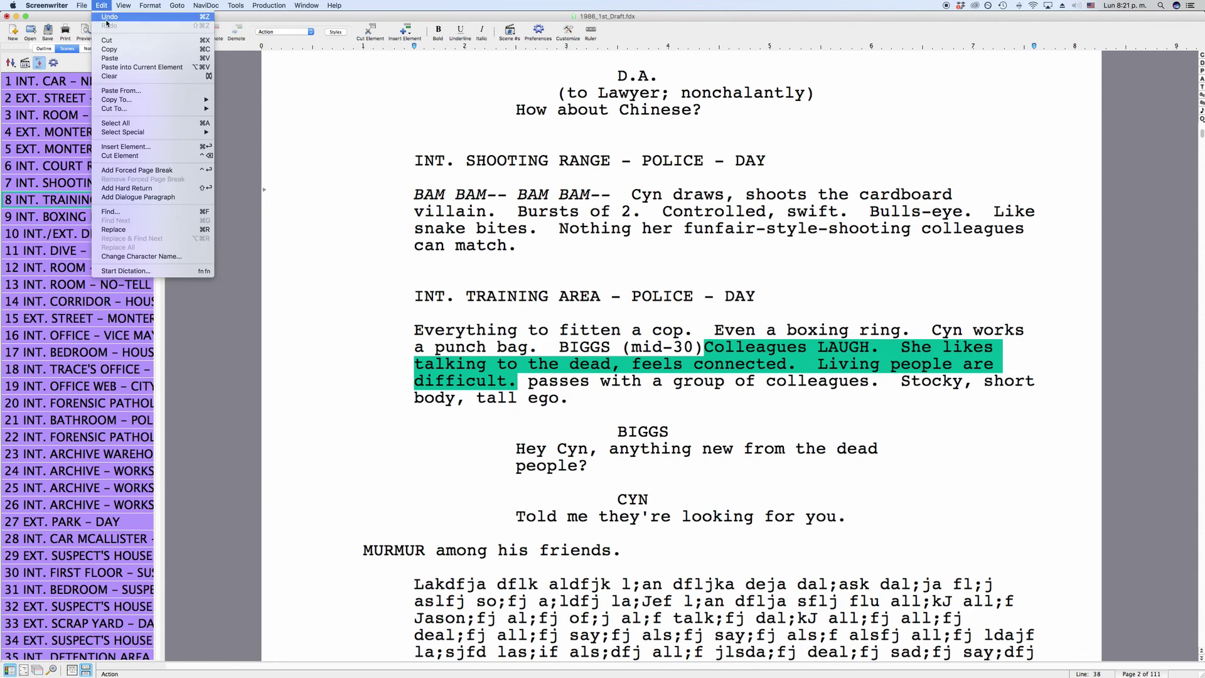
pyautogui.click(119, 17)
# Step: Turn off mid-element drag-and-drop breaks and drag the paragraph to the end of the training-area paragraph
pyautogui.click(538, 31)
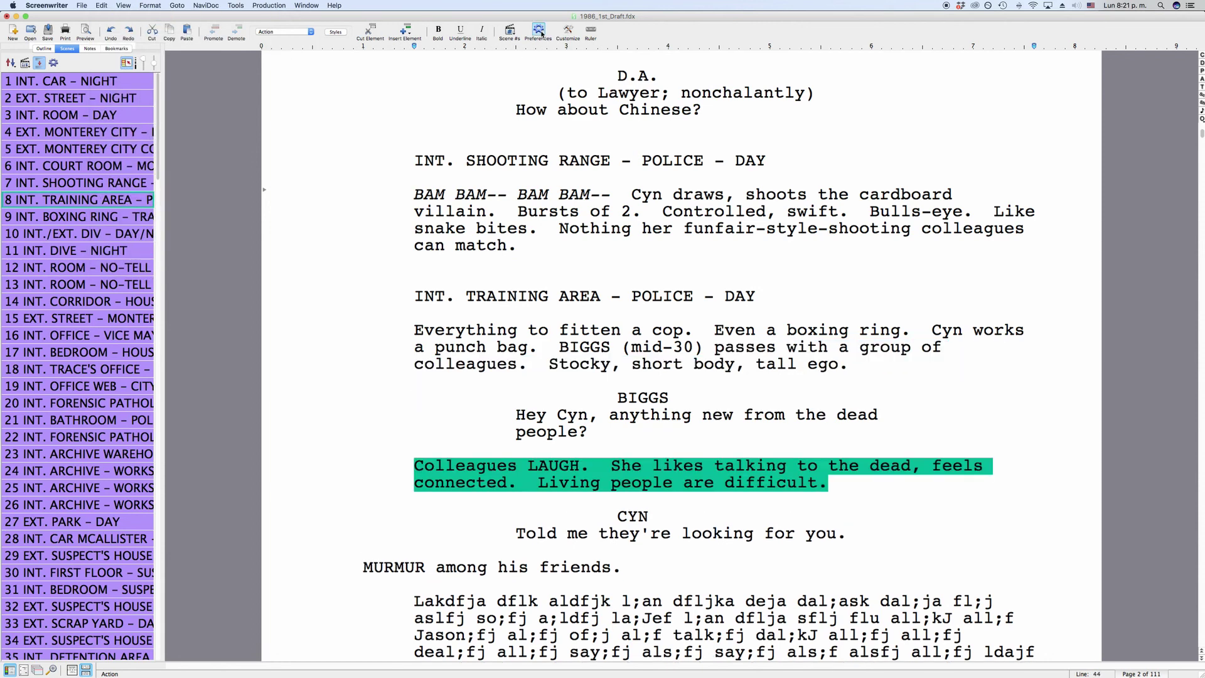
pyautogui.click(638, 394)
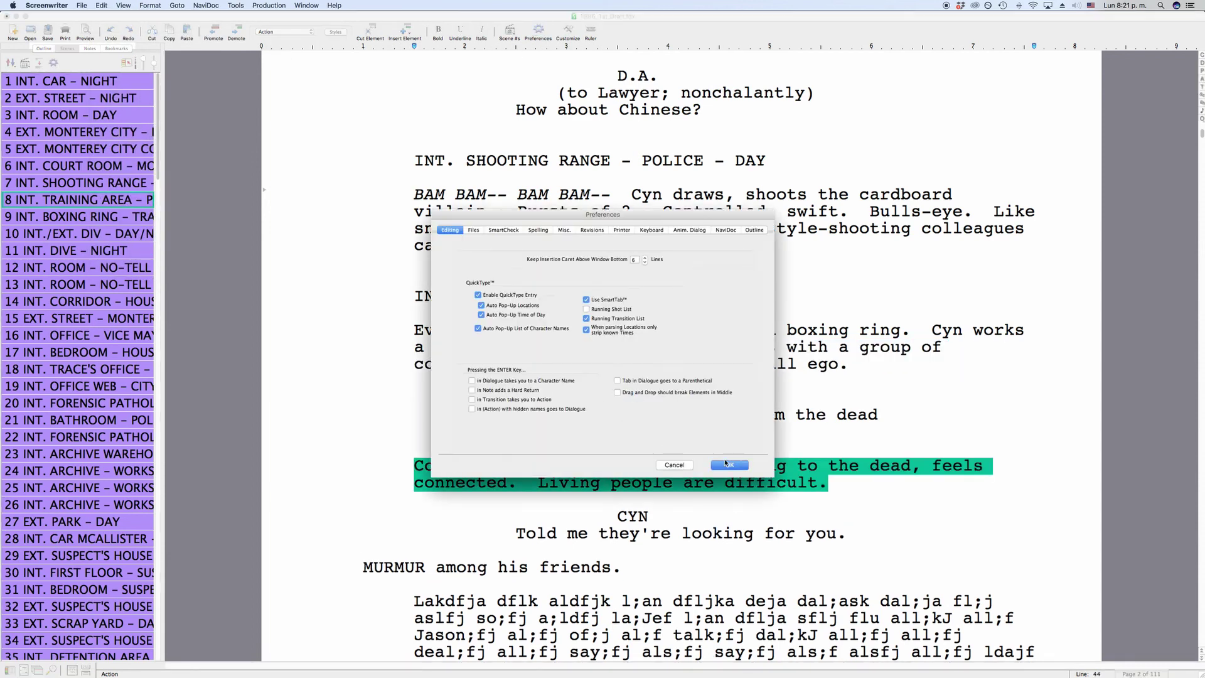
pyautogui.click(728, 464)
pyautogui.moveTo(456, 478); pyautogui.dragTo(676, 366)
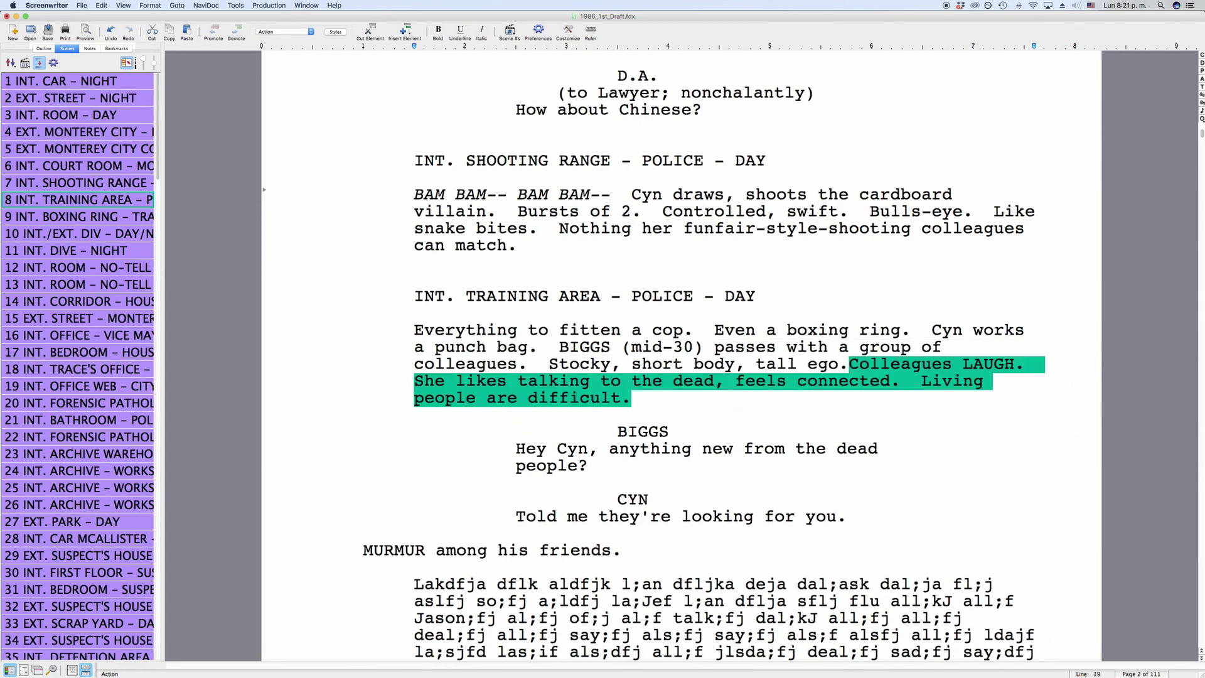